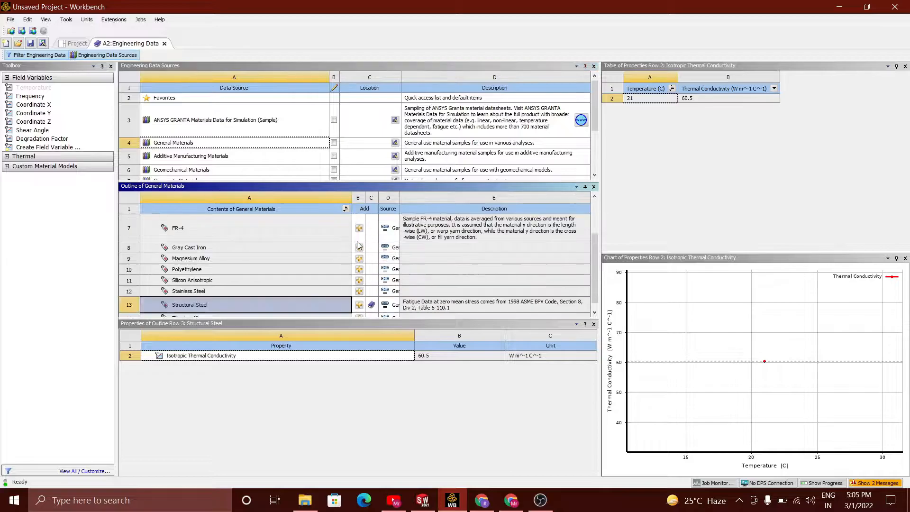
Return to the project's engineering data and delete the isotropic thermal conductivity property of Aluminum Alloy.
left_click(124, 55)
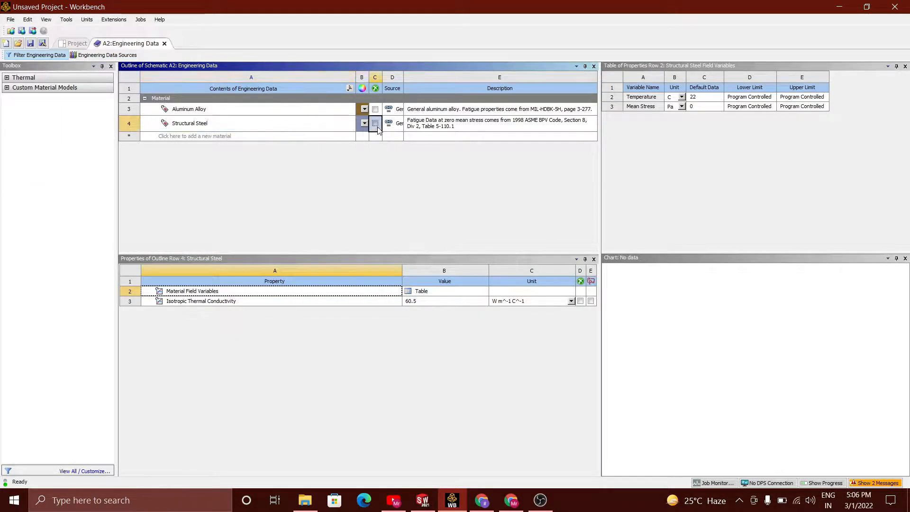
left_click(279, 110)
left_click(195, 302)
right_click(195, 302)
left_click(213, 307)
Add Isotropic Thermal Conductivity to Aluminum Alloy and set its value to 170 W m^-1 K^-1.
left_click(7, 78)
left_click_drag(52, 88, 153, 113)
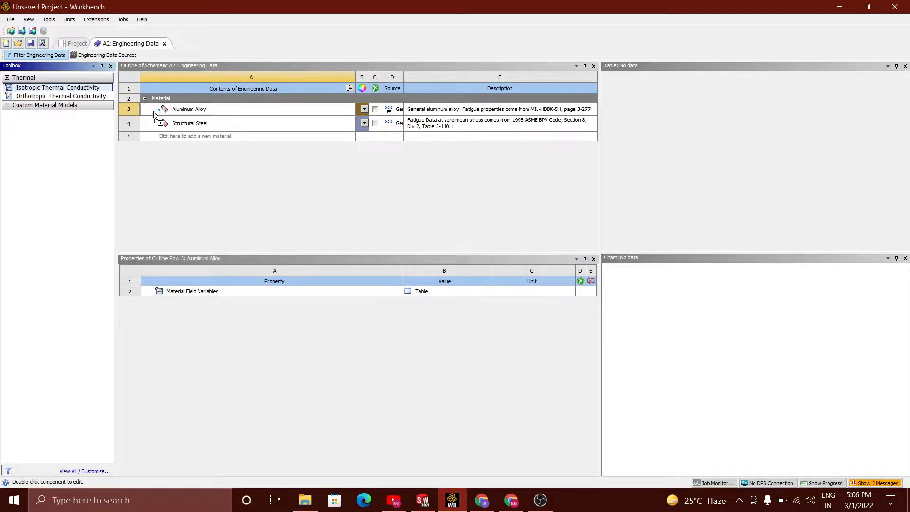
left_click(571, 302)
left_click(519, 154)
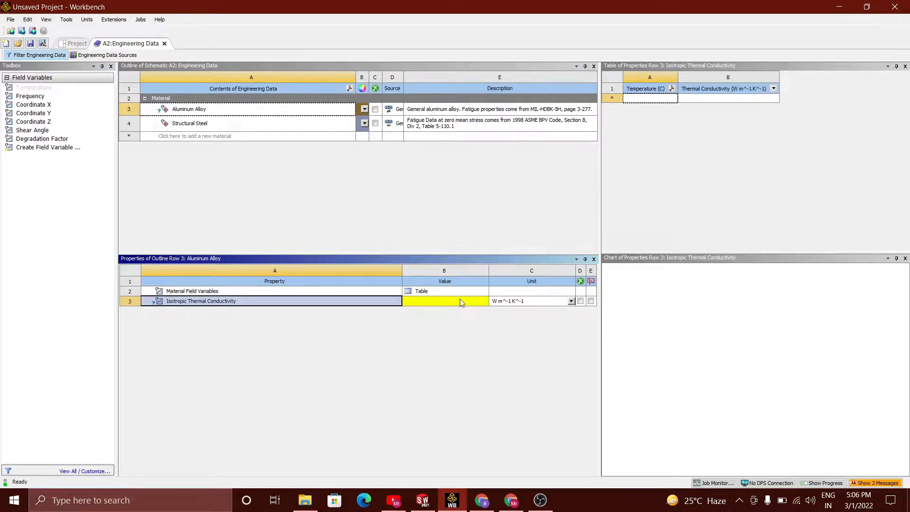
left_click(459, 301)
type("170")
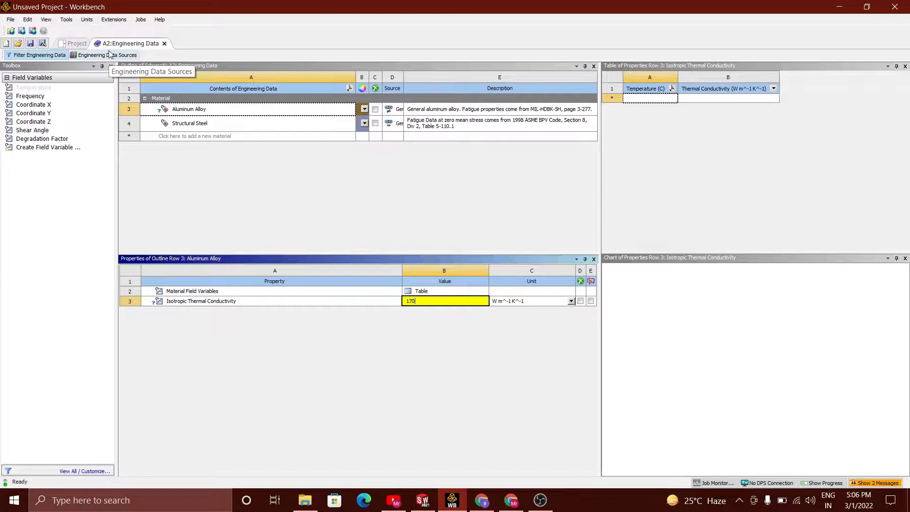
Close the engineering data and start a new DesignModeler geometry for the Steady-State Thermal system.
left_click(164, 43)
left_click(187, 128)
right_click(186, 129)
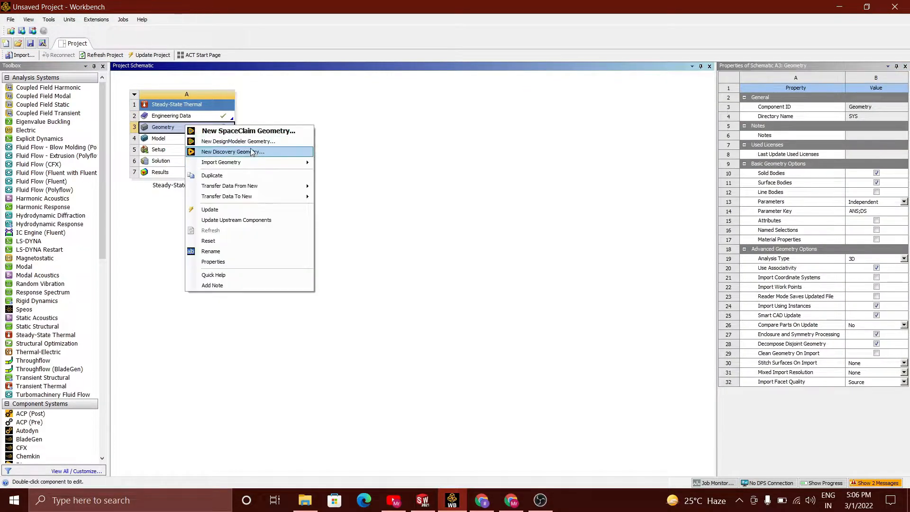
left_click(251, 144)
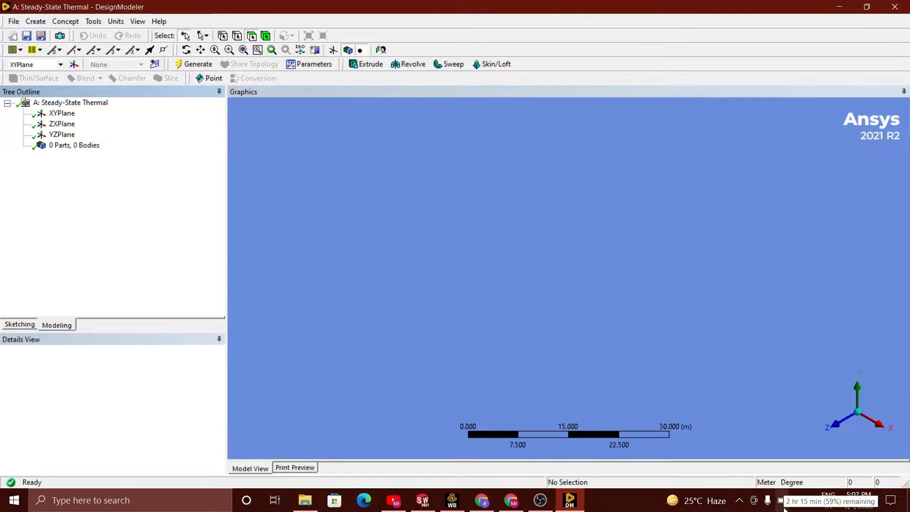
Begin sketching on the XYPlane and turn on the sketch grid.
left_click(61, 113)
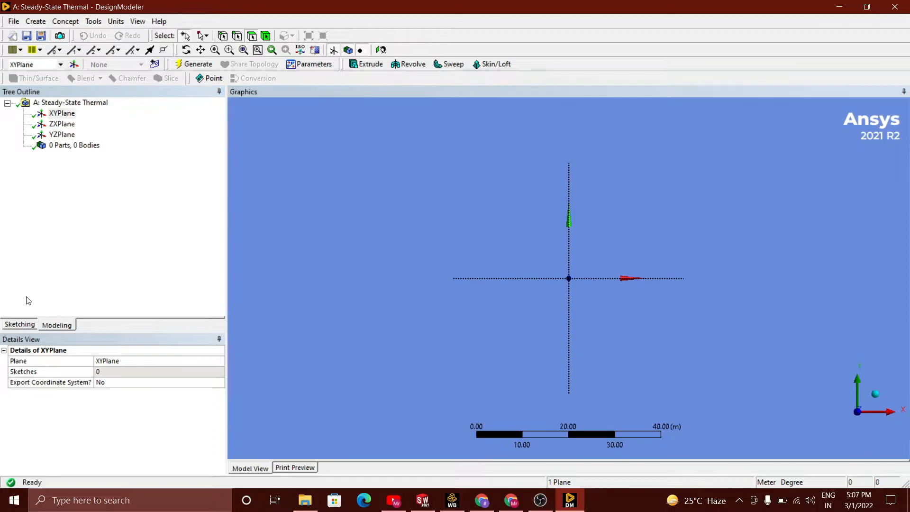
left_click(20, 324)
left_click(113, 309)
left_click(56, 169)
left_click(182, 172)
left_click(157, 180)
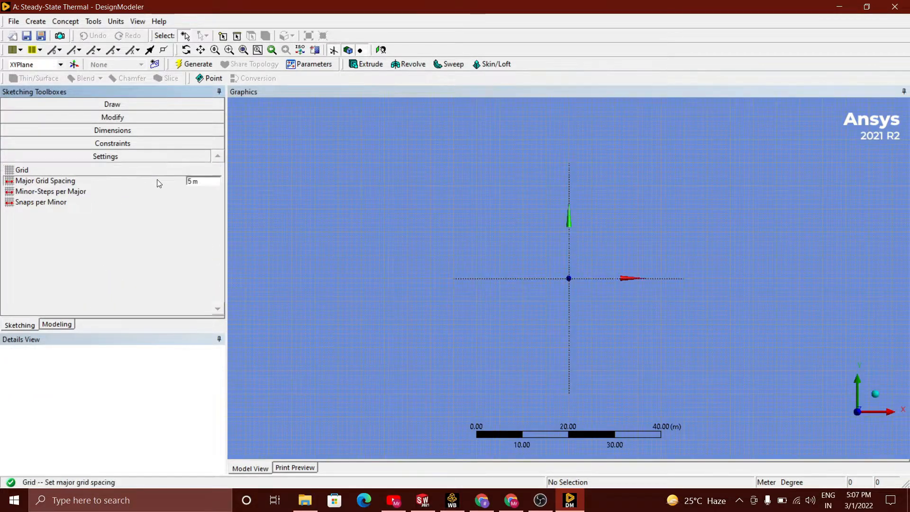
Switch the length units to millimetres and refine the sketch grid spacing.
left_click(116, 21)
left_click(127, 60)
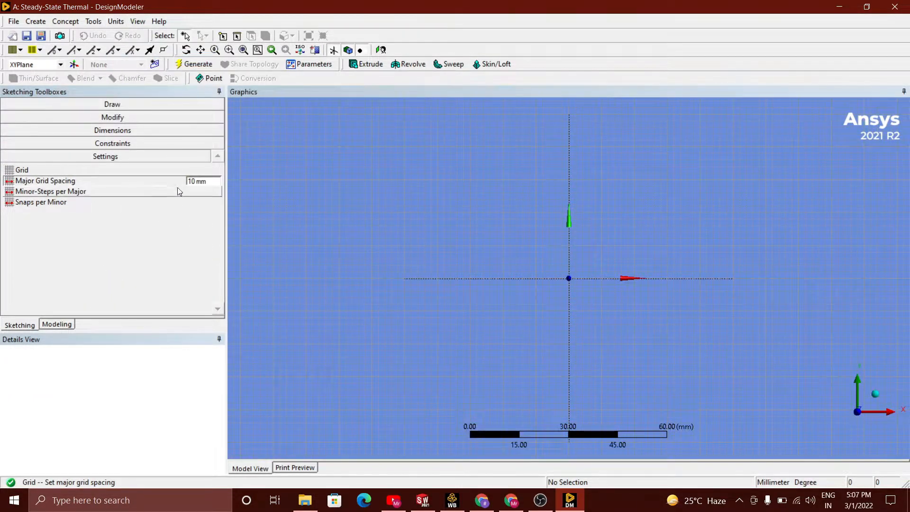
left_click(197, 181)
left_click(138, 191)
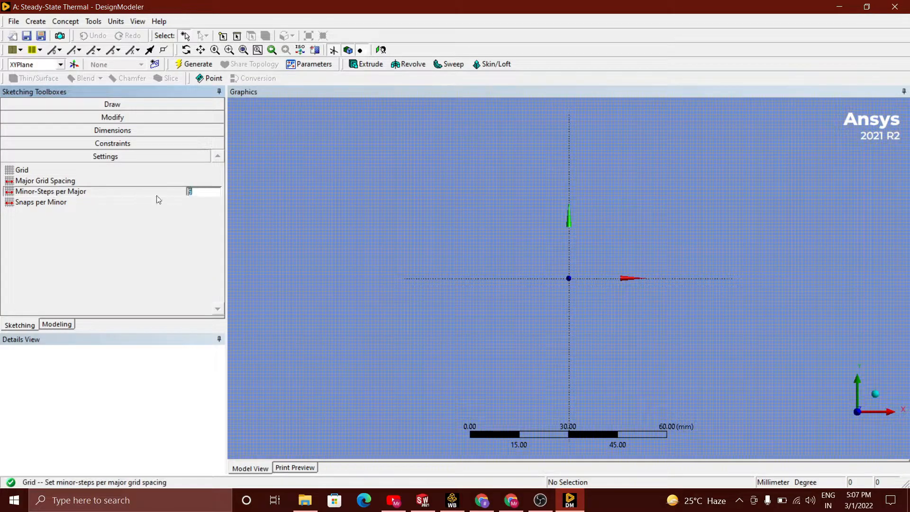
left_click(136, 203)
Start a polyline at the origin, going about 3 mm up the vertical axis and about 3 mm horizontally along the base top.
left_click(138, 105)
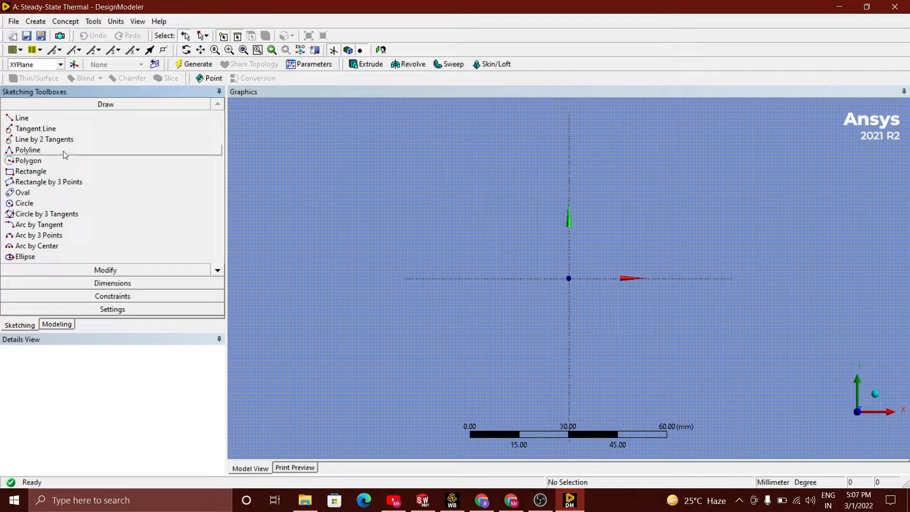
left_click(65, 155)
scroll(609, 277, "up", 5)
mouse_move(674, 260)
middle_mouse_down("ctrl")
mouse_move(501, 274)
mouse_move(428, 325)
middle_mouse_up("ctrl")
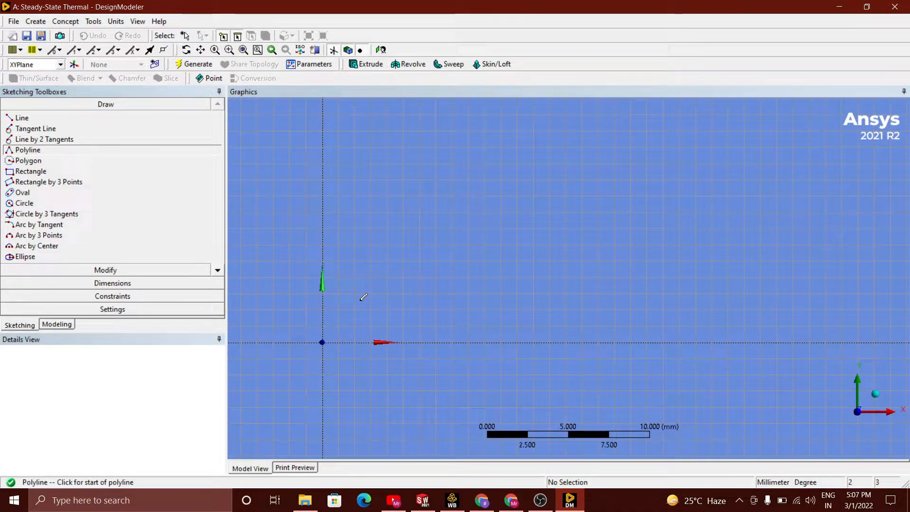
left_click(323, 343)
left_click(323, 292)
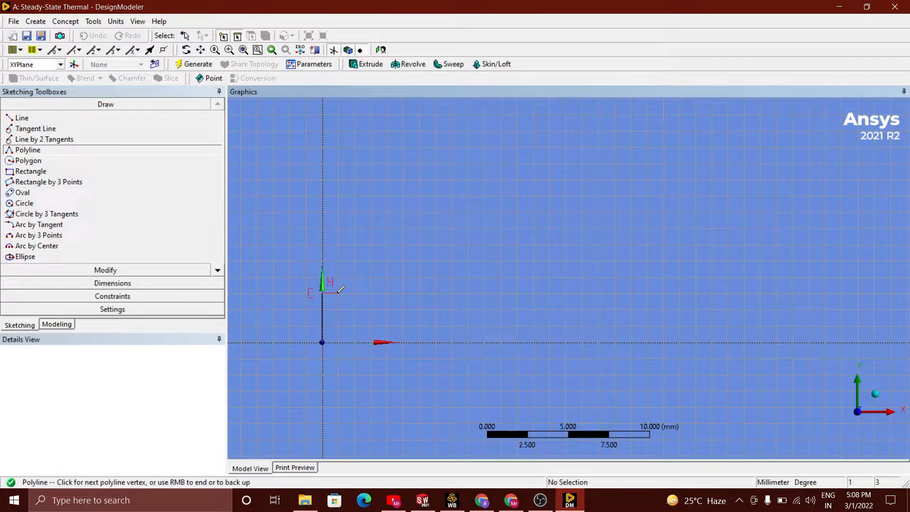
left_click(372, 293)
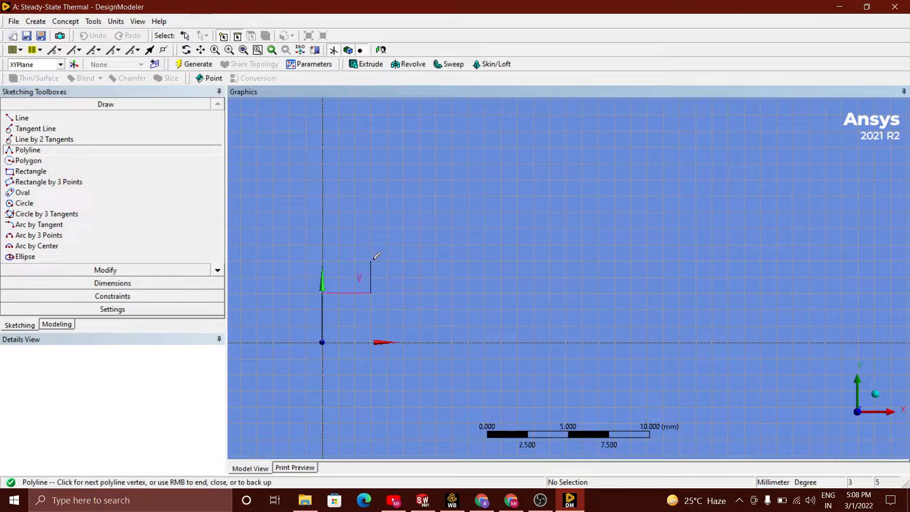
Continue the polyline through five vertical fins about 1 mm wide, 8 mm tall and 2 mm apart.
left_click(371, 164)
left_click(387, 164)
left_click(419, 293)
left_click(419, 164)
left_click(436, 163)
left_click(436, 292)
left_click(469, 293)
key("Escape")
left_click(486, 294)
left_click(516, 294)
left_click(517, 164)
left_click(534, 164)
left_click(565, 163)
left_click(583, 163)
left_click(582, 293)
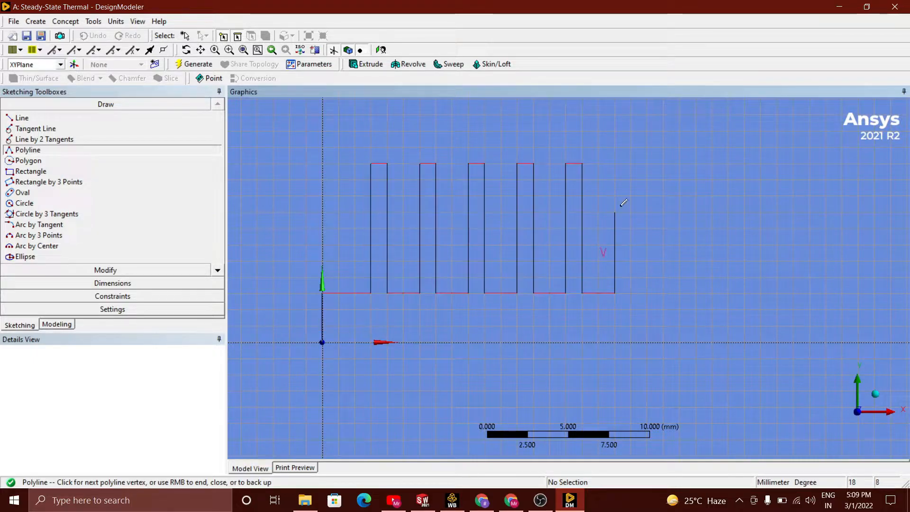
Add the sixth fin, bring the outline down to the horizontal axis about 22 mm from the origin, and close the polyline.
left_click(679, 293)
left_click(679, 341)
right_click(324, 172)
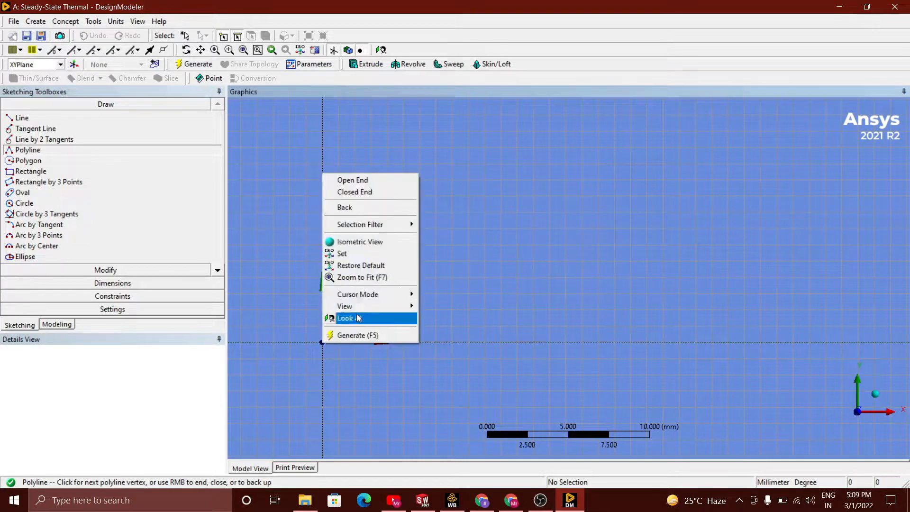
left_click(344, 193)
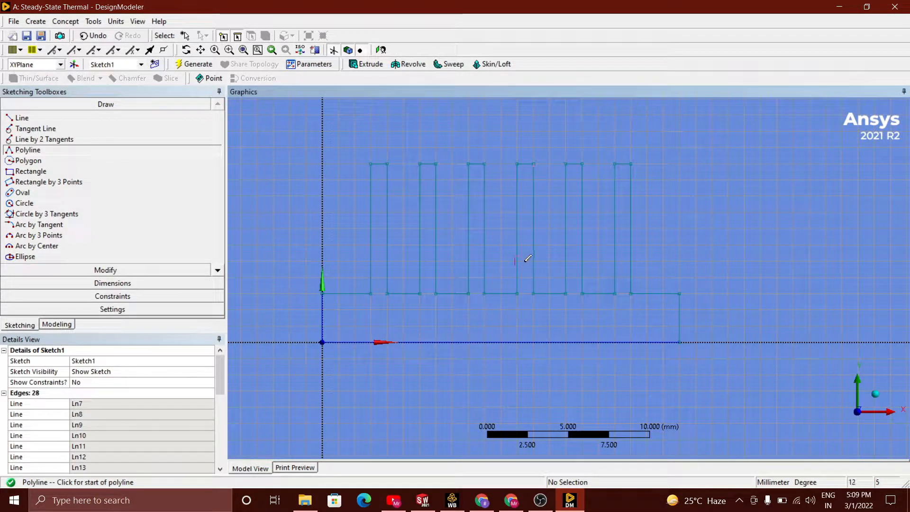
Dimension the horizontal length of the heat sink's bottom edge.
left_click(113, 283)
left_click(506, 342)
left_click(503, 362)
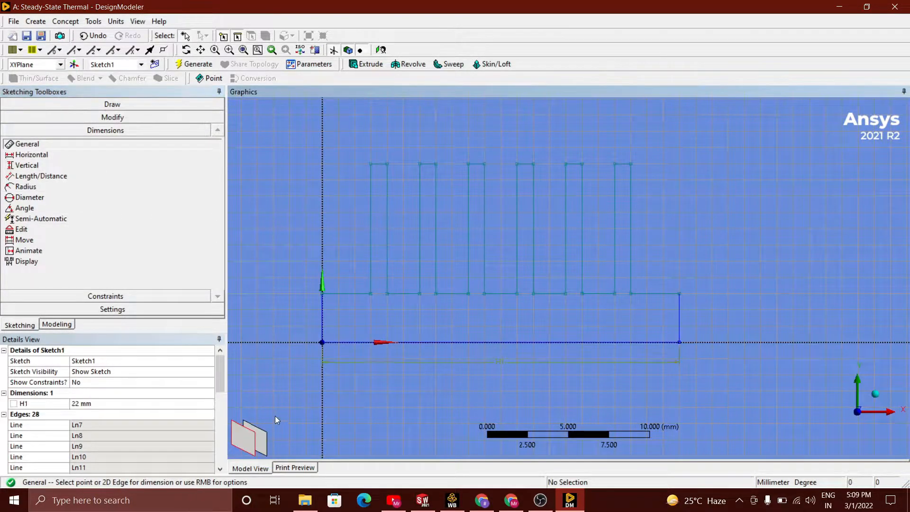
Extrude the finned profile sketch to a depth of 30 mm as added material.
left_click(57, 325)
left_click(366, 64)
left_click(77, 123)
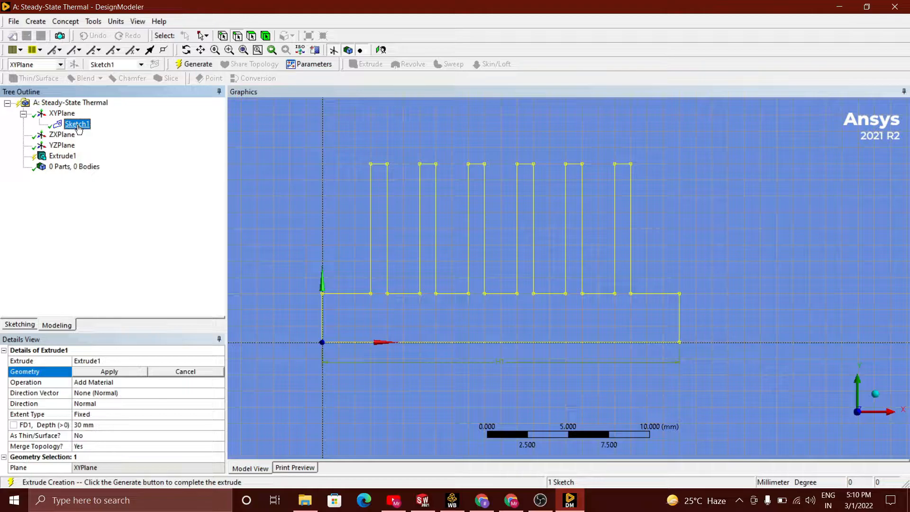
left_click(110, 371)
left_click(194, 67)
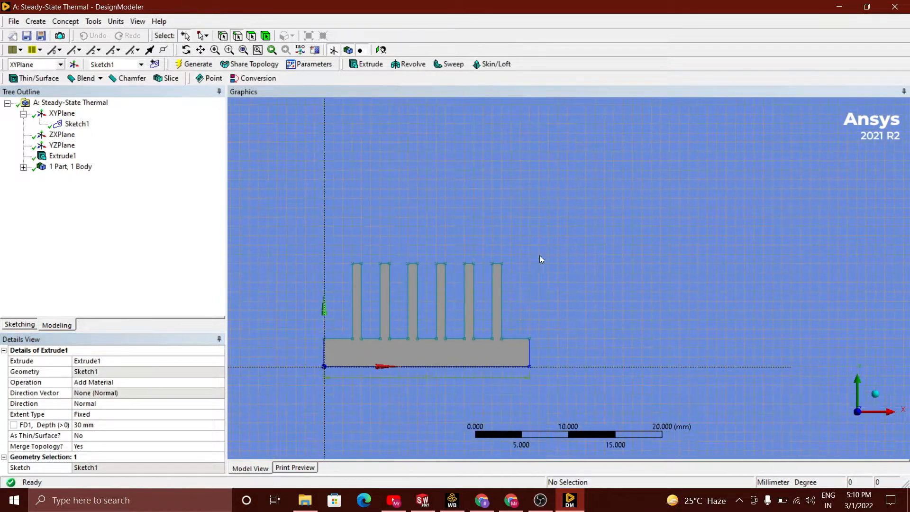
Change the extrusion depth to 15 mm and regenerate the heat sink body.
middle_click_drag(474, 204, 535, 284)
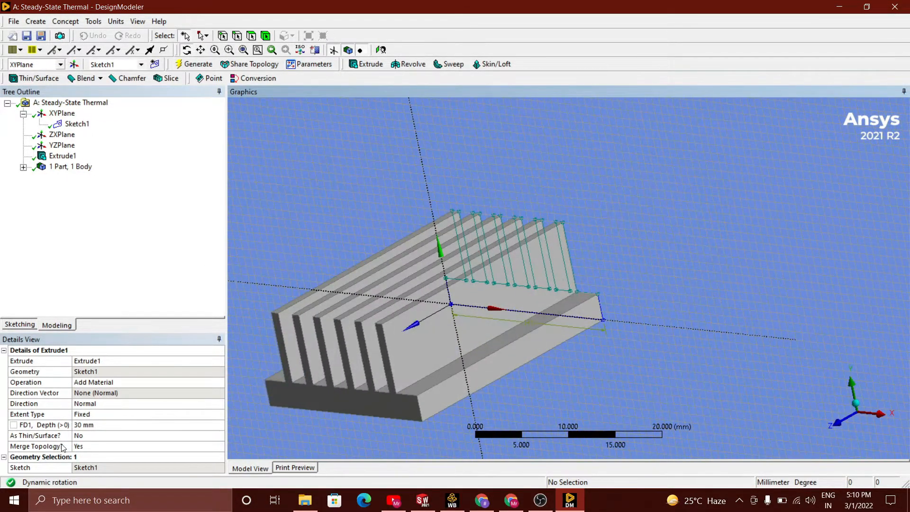
left_click(147, 425)
type("15")
left_click(188, 67)
middle_click_drag(360, 154, 303, 199)
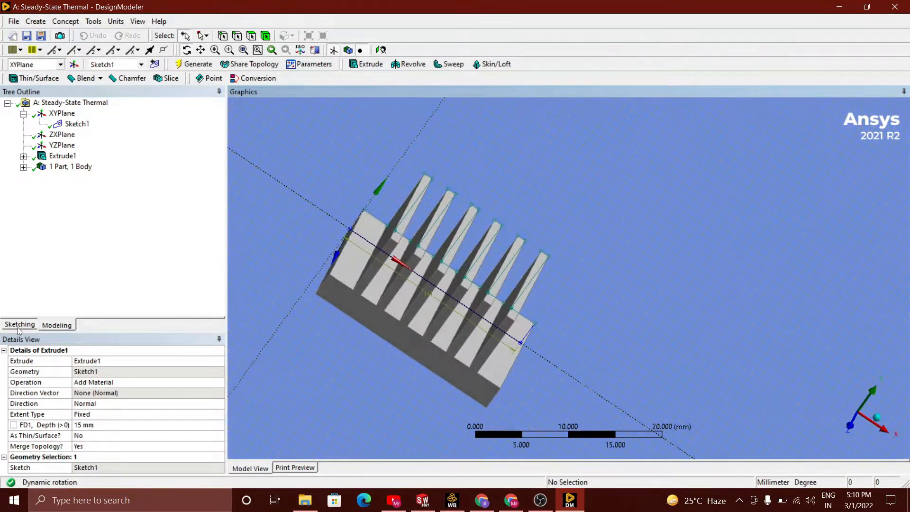
Open the system's model in Mechanical and assign Aluminum Alloy to the solid body.
key("alt+Tab")
double_click(202, 139)
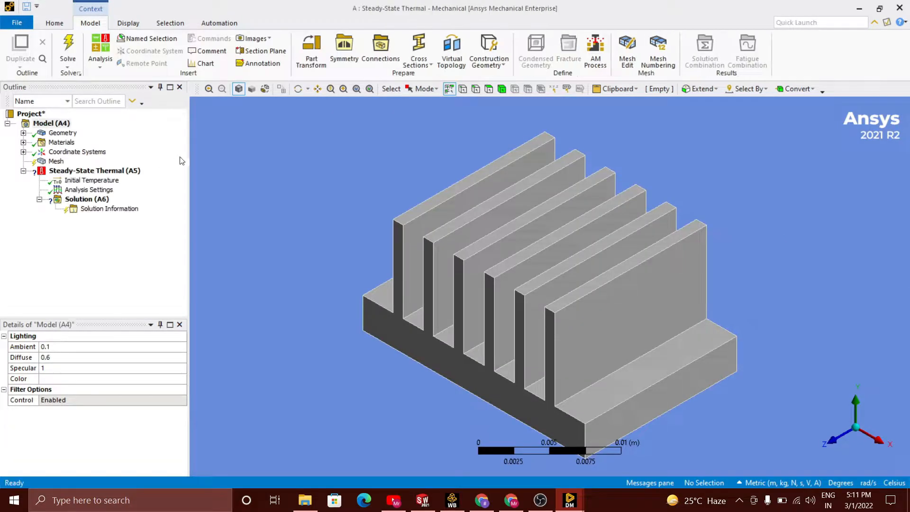
left_click(23, 133)
left_click(72, 142)
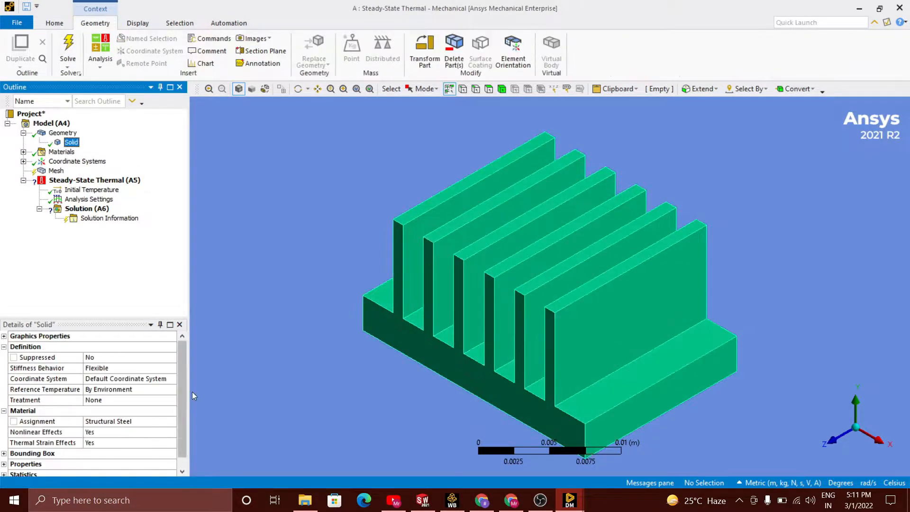
left_click(38, 410)
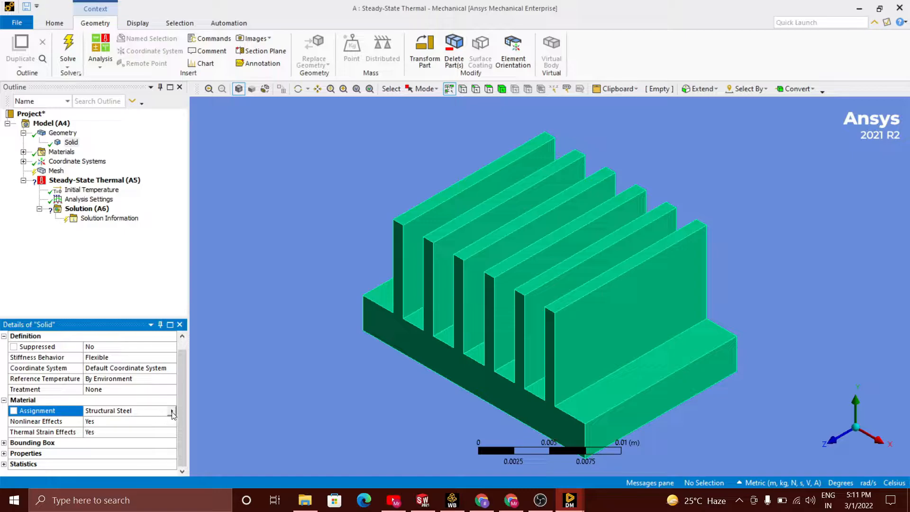
left_click(173, 411)
left_click(244, 274)
Insert a mesh sizing control and scope it to the whole heat sink body.
left_click(76, 161)
left_click(56, 170)
right_click(66, 176)
mouse_move(95, 185)
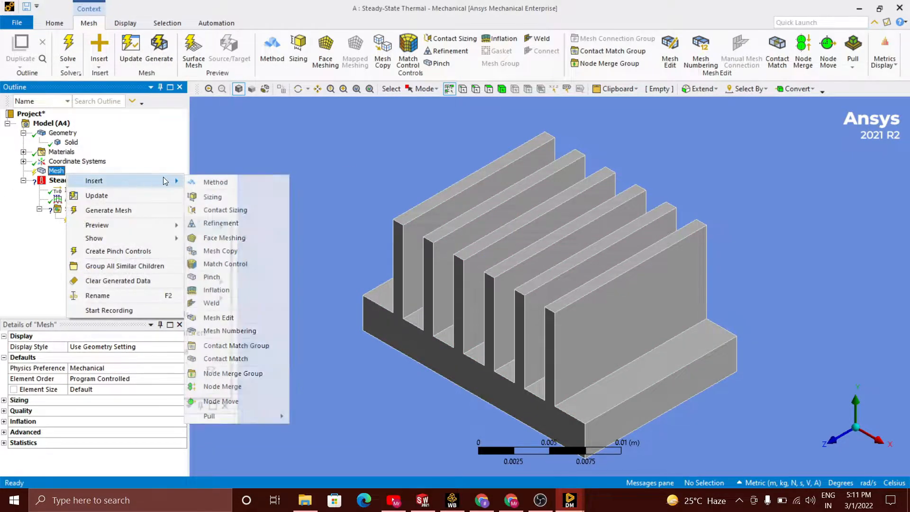
left_click(209, 191)
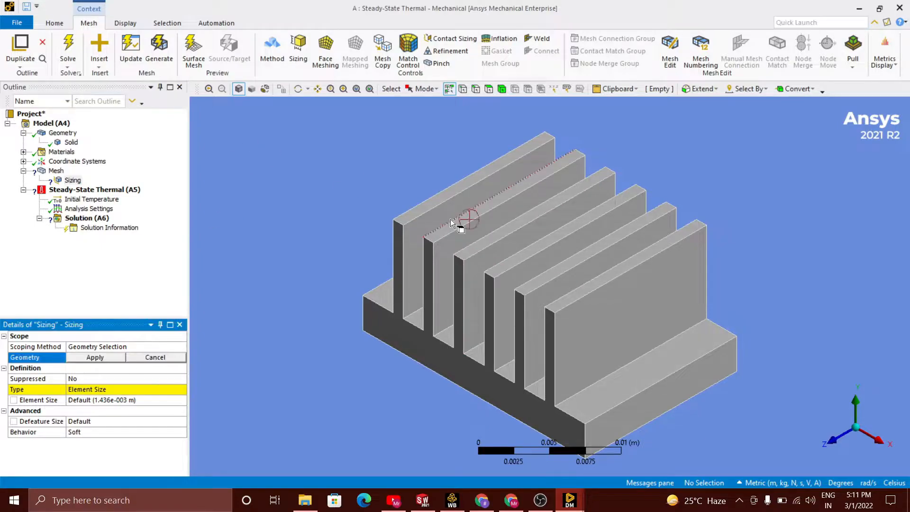
left_click(501, 89)
left_click(431, 252)
left_click(96, 358)
Try to set the body sizing's element size to 5, and update the mesh.
left_click(114, 389)
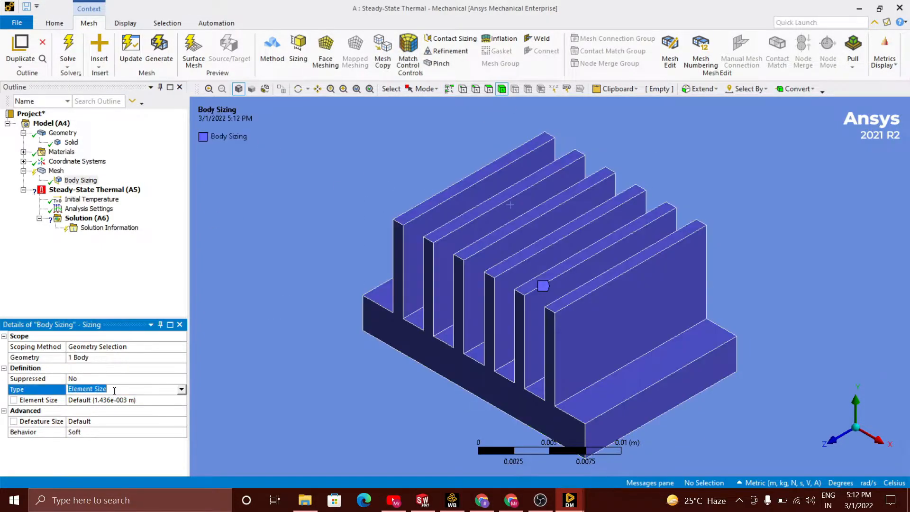
left_click(143, 399)
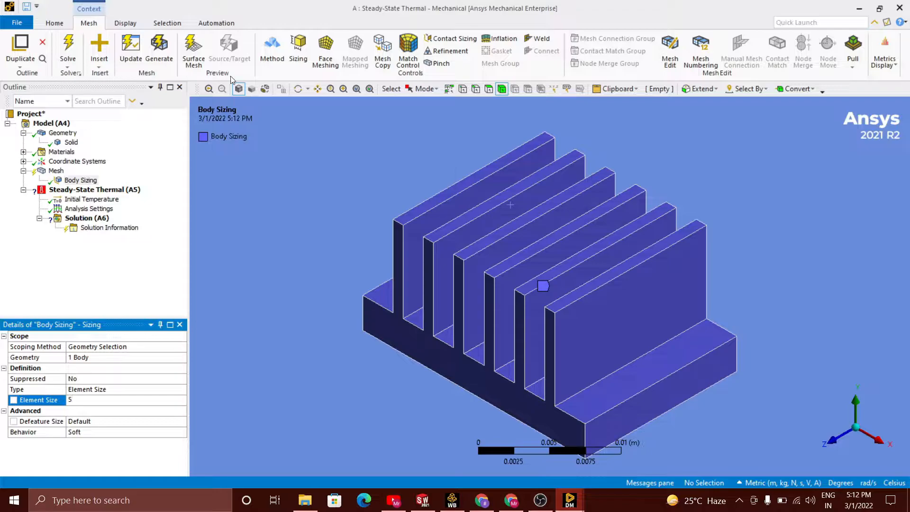
left_click(135, 49)
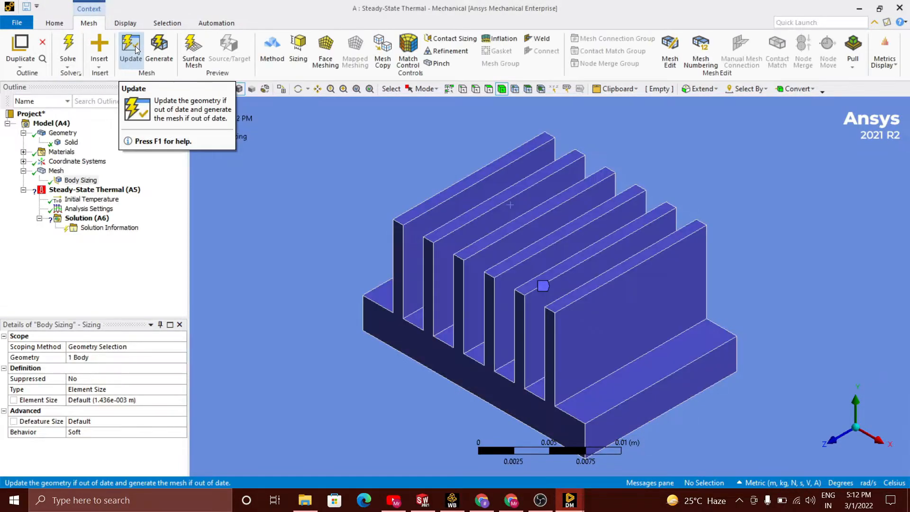
scroll(289, 276, "down", 2)
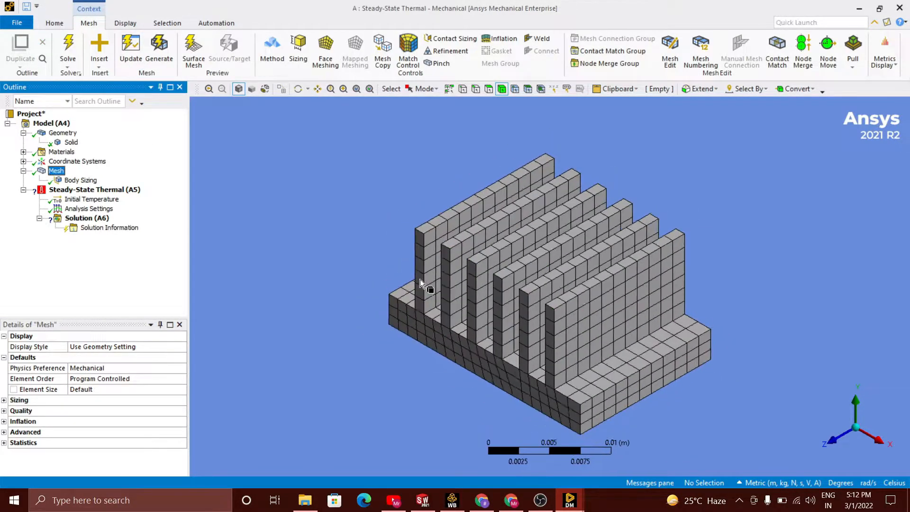
Apply a heat flux load to the flat underside of the base with a magnitude of 1000 W/m².
right_click(104, 189)
mouse_move(142, 195)
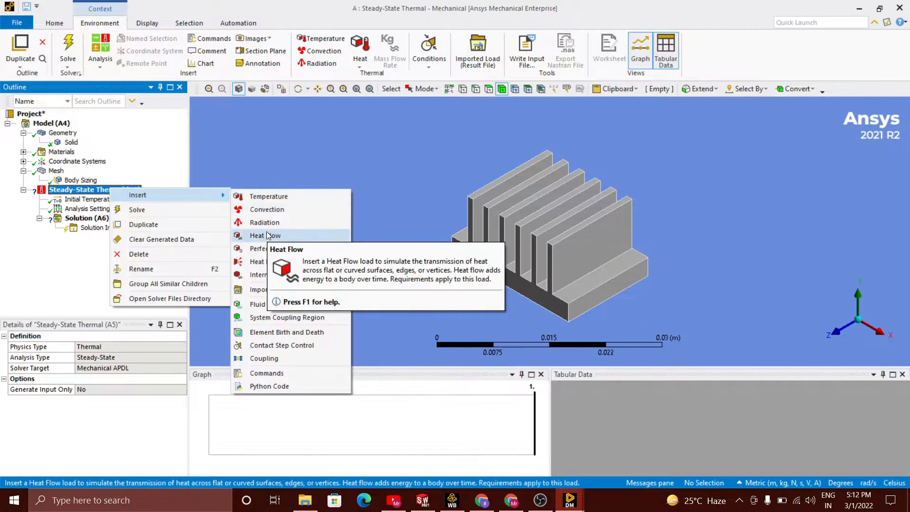
left_click(278, 262)
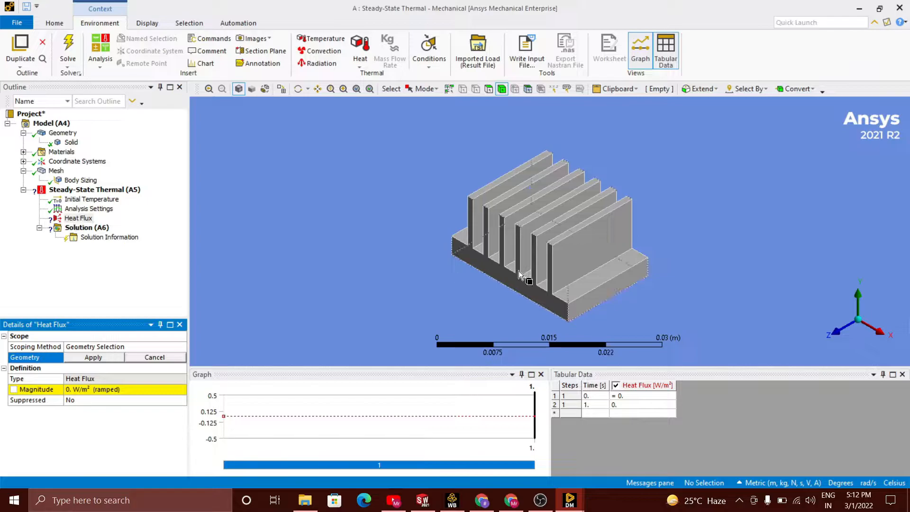
middle_click_drag(421, 265, 451, 202)
left_click(489, 89)
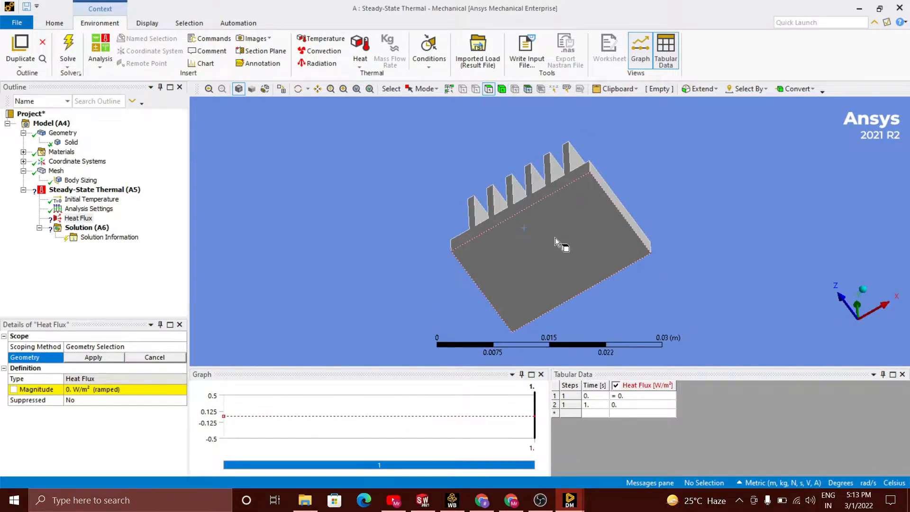
left_click(553, 238)
key("Return")
type("1")
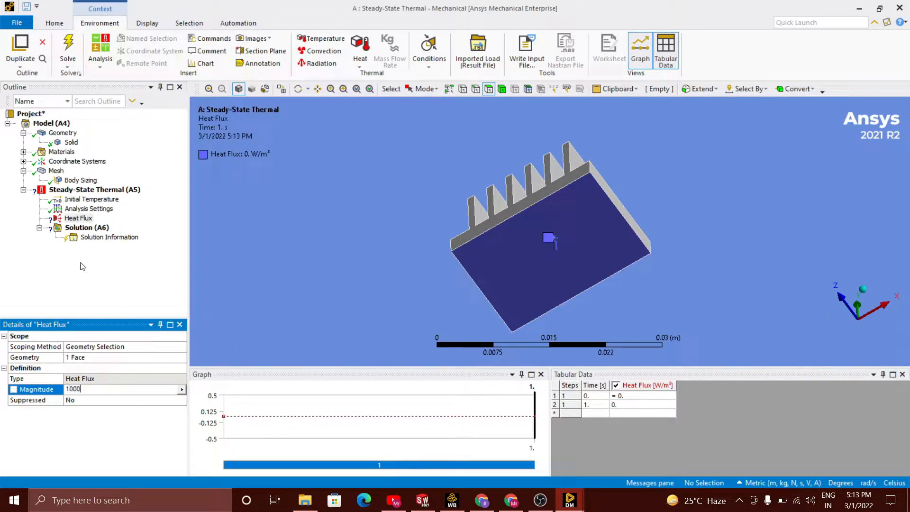
Complete the heat flux magnitude as 1000 W/m², and add a convection load scoped to the whole heat sink body.
type("000")
left_click(107, 190)
right_click(107, 189)
mouse_move(190, 199)
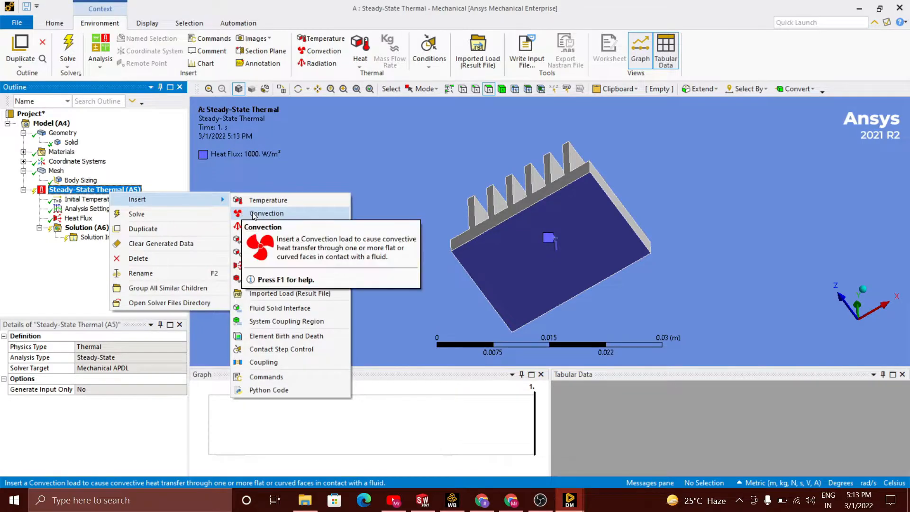
left_click(255, 216)
key("ctrl+b")
left_click(520, 205)
left_click(113, 358)
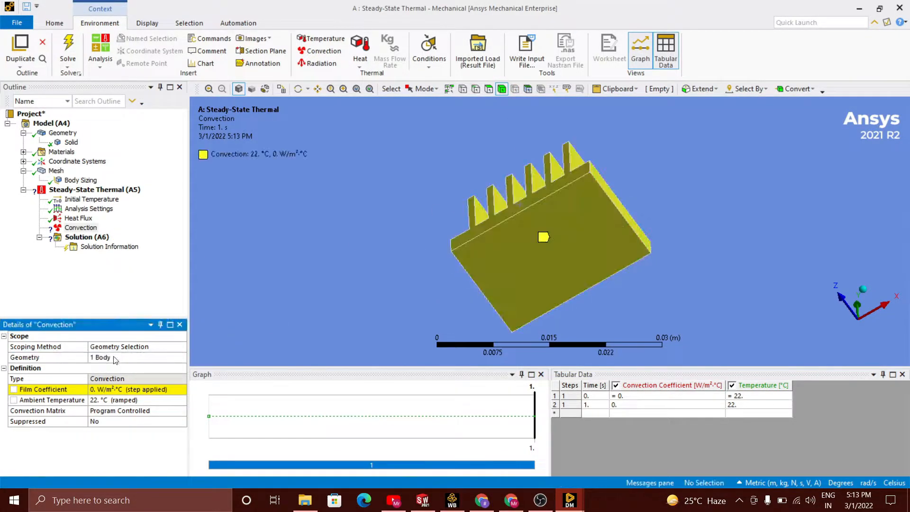
Set the convection's film coefficient to 30 W/m²·°C and ambient temperature to 28 °C, and solve the analysis.
left_click(109, 388)
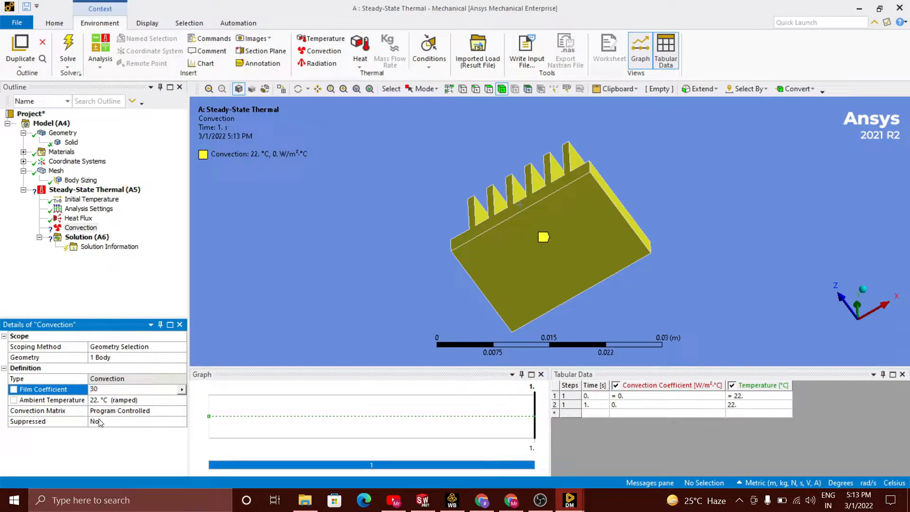
type("30")
left_click(101, 401)
left_click(97, 280)
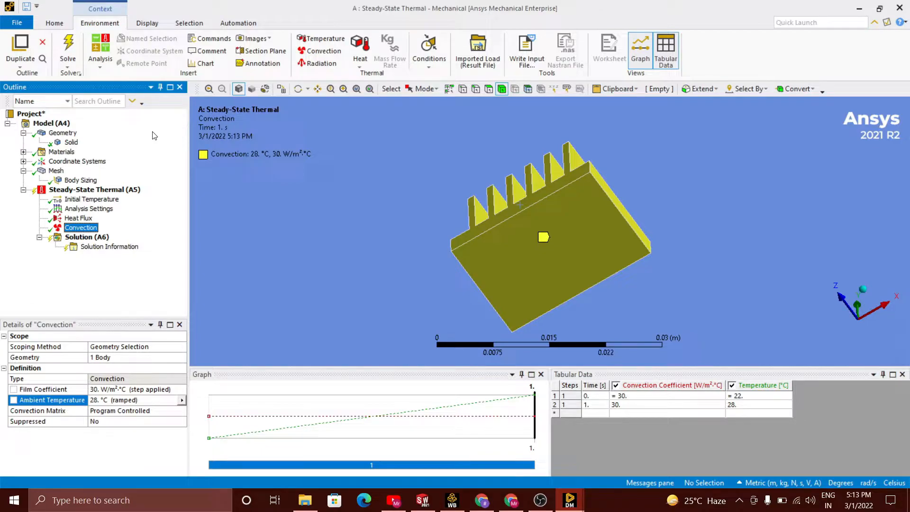
left_click(67, 48)
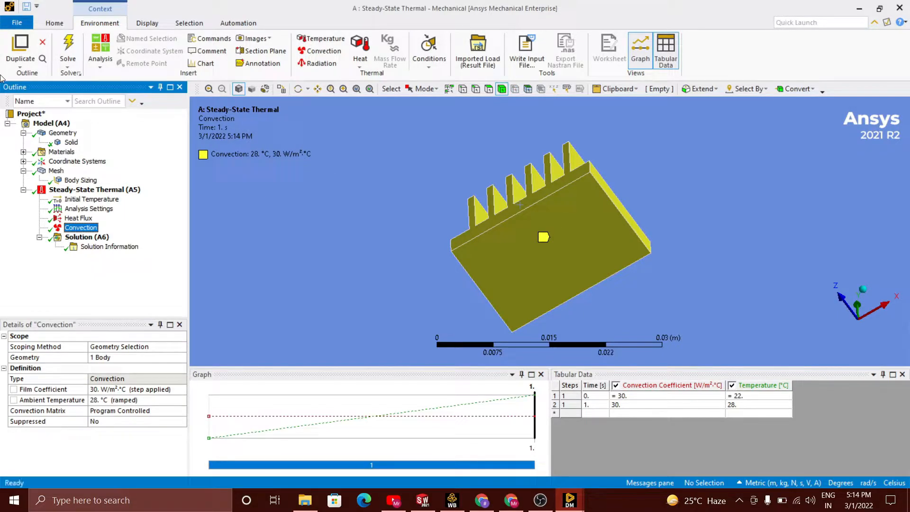
Add Temperature and Total Heat Flux results to the solution.
left_click(86, 237)
right_click(99, 239)
mouse_move(166, 243)
mouse_move(280, 246)
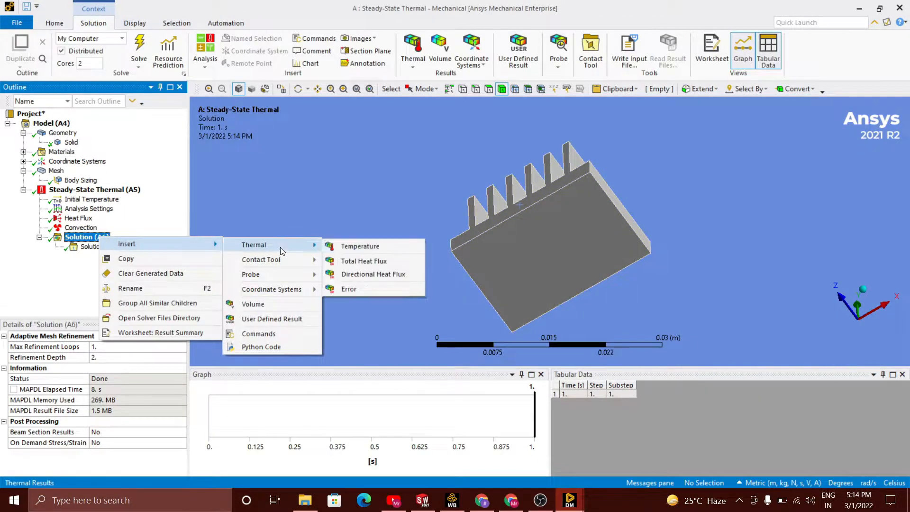
left_click(354, 246)
right_click(102, 238)
mouse_move(166, 245)
mouse_move(285, 246)
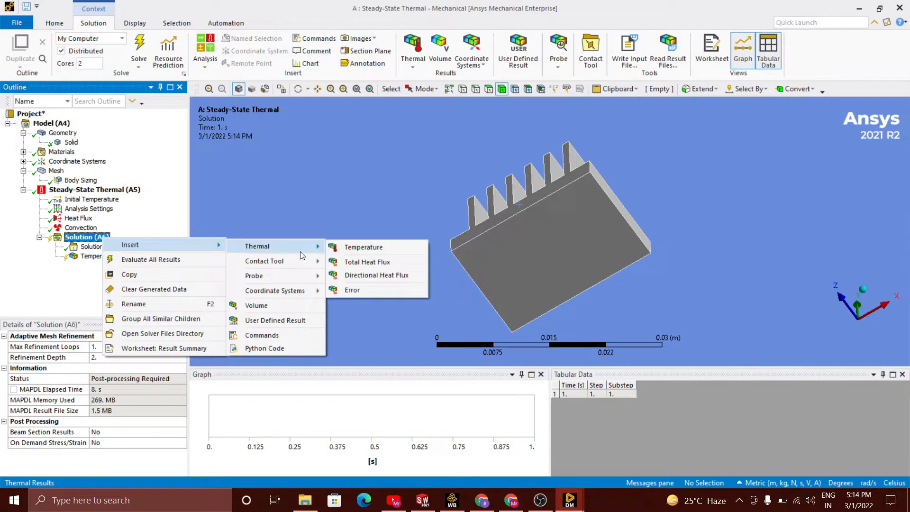
left_click(371, 262)
Add a Directional Heat Flux result oriented along the Y axis, and solve to evaluate all results.
left_click(87, 237)
right_click(95, 238)
mouse_move(156, 246)
mouse_move(275, 247)
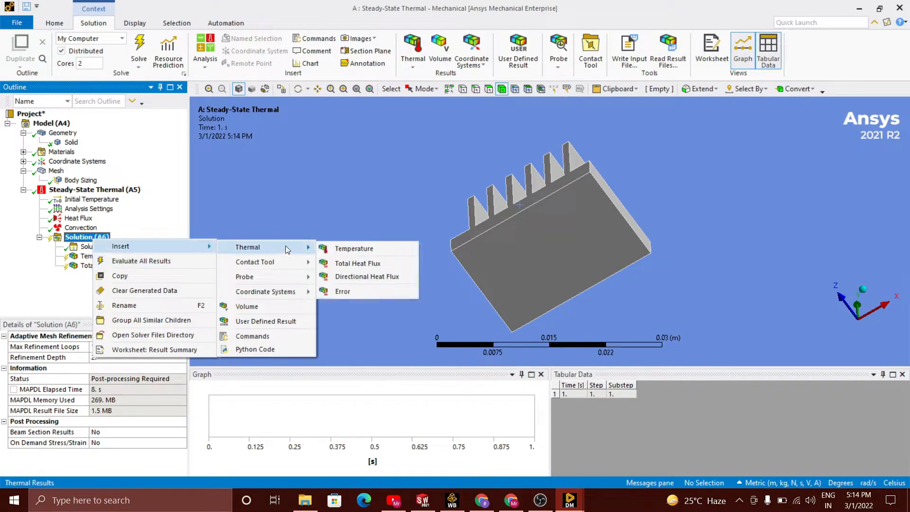
left_click(367, 276)
left_click(173, 389)
left_click(171, 389)
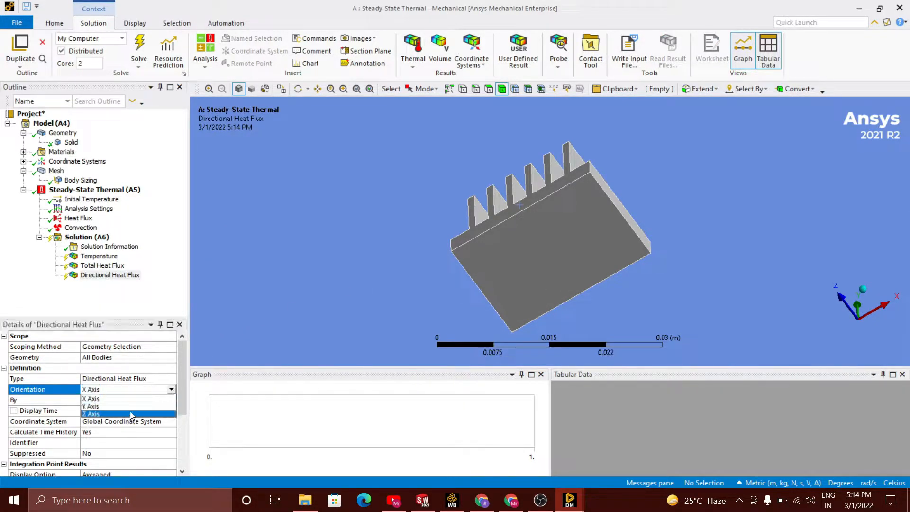
left_click(124, 406)
middle_click_drag(338, 257, 342, 297)
left_click(139, 48)
middle_click_drag(403, 208, 368, 218)
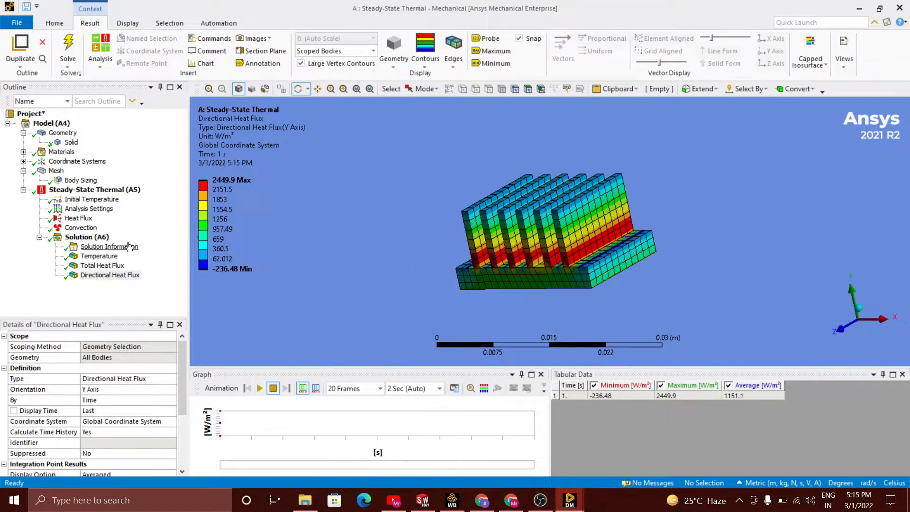
Animate the temperature result, first with contour bands and again displayed as isolines.
left_click(109, 256)
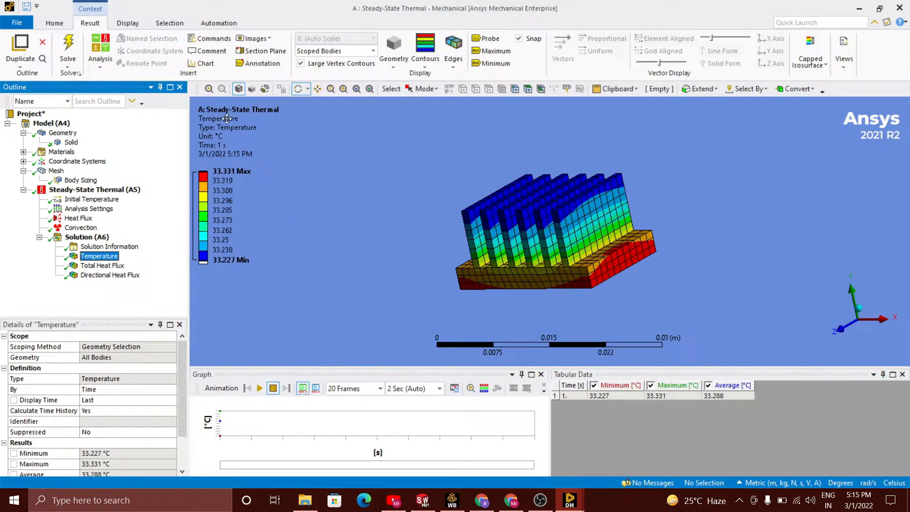
left_click(260, 388)
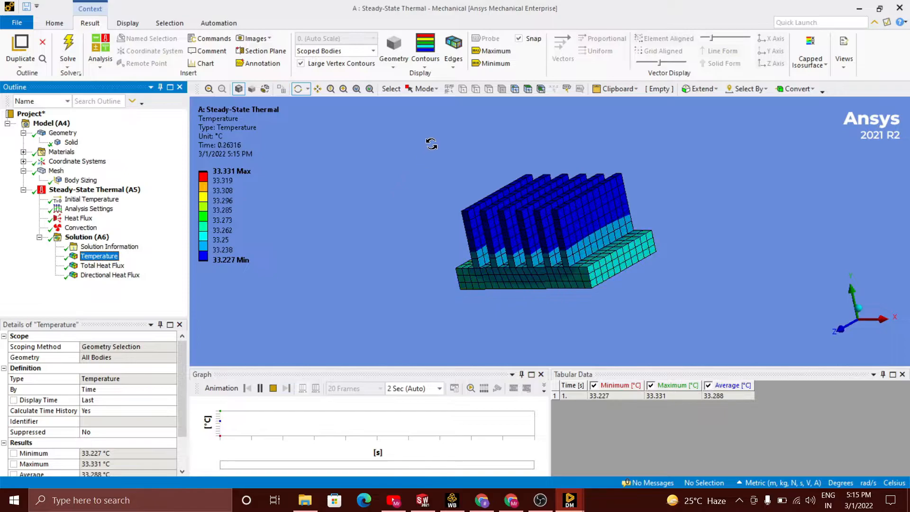
left_click(426, 67)
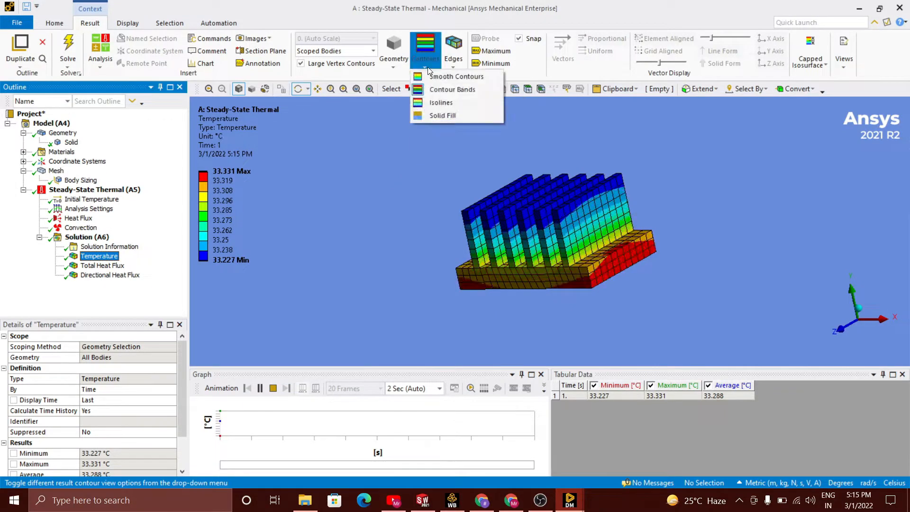
left_click(436, 105)
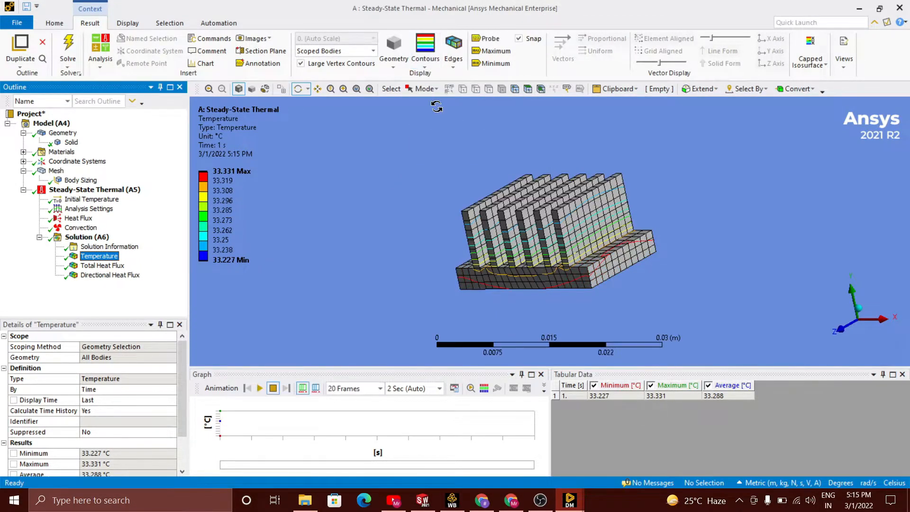
left_click(260, 389)
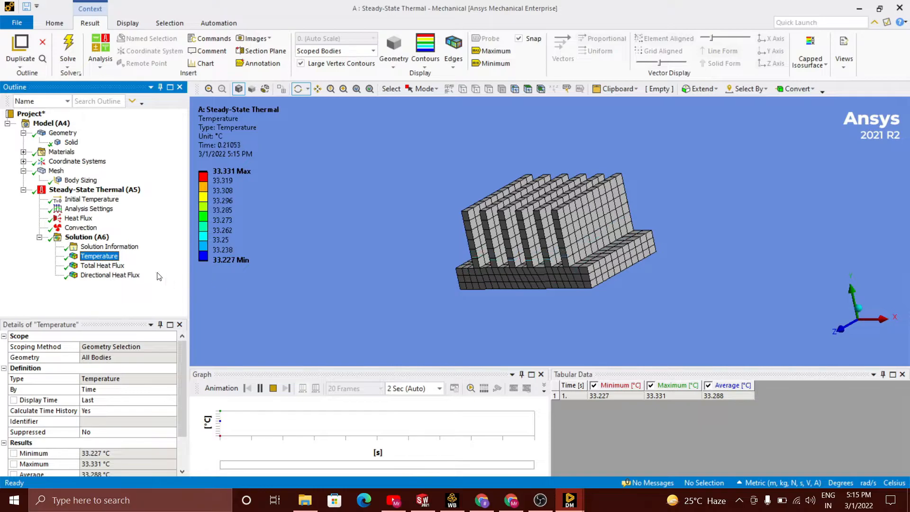
Display the total heat flux result as vectors and examine their animation around the fins and base.
left_click(119, 267)
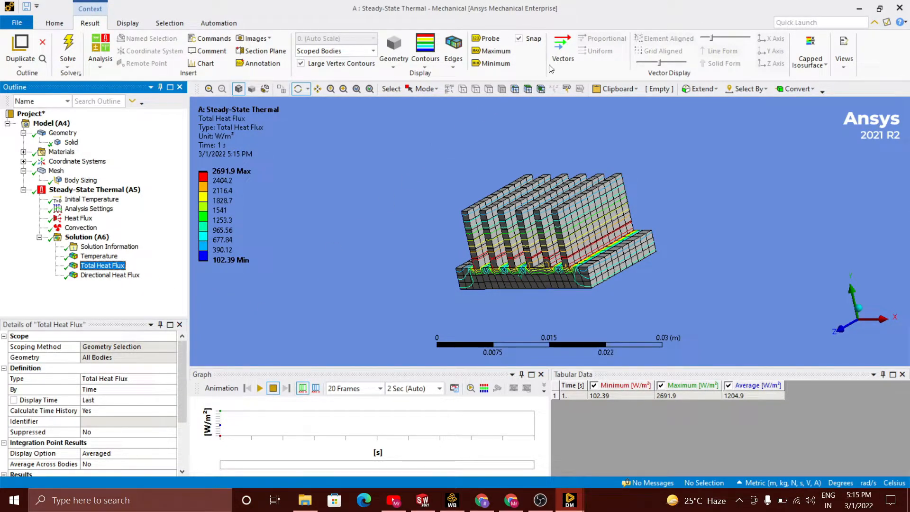
left_click(561, 55)
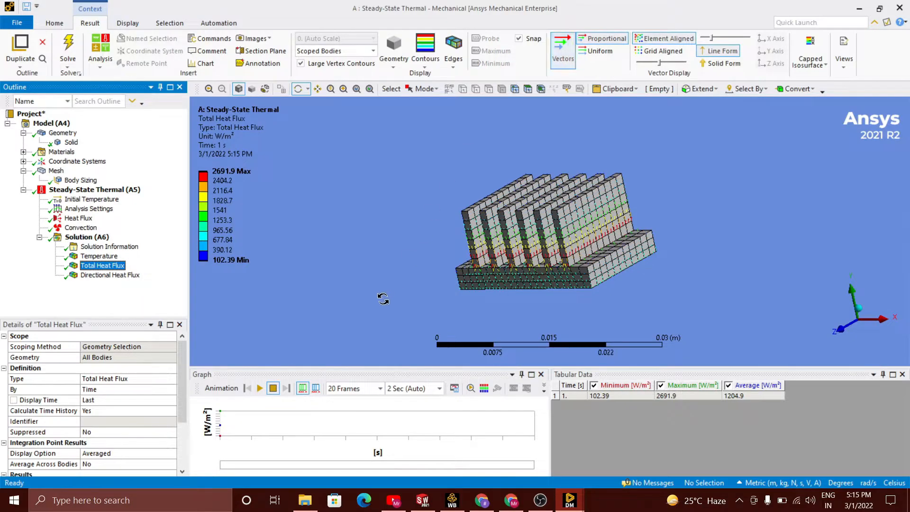
left_click(260, 388)
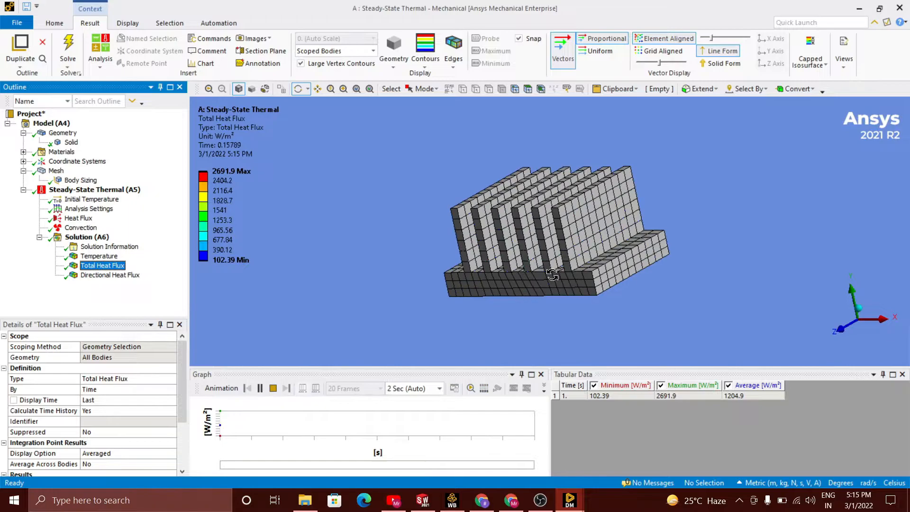
scroll(584, 260, "up", 4)
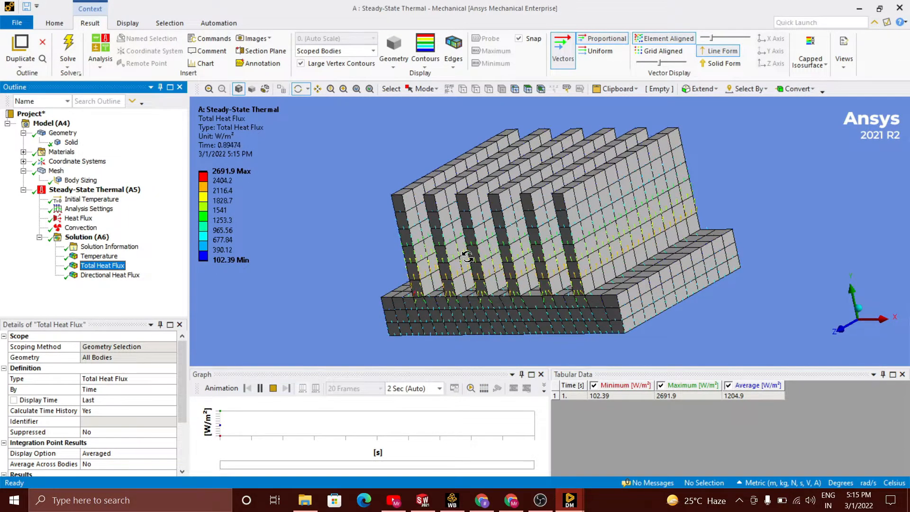
scroll(467, 257, "up", 5)
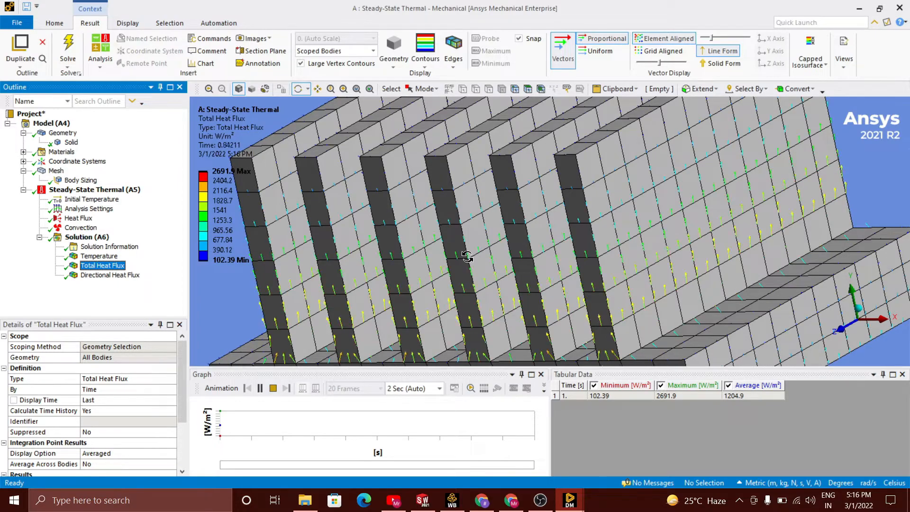
left_click_drag(480, 240, 576, 217)
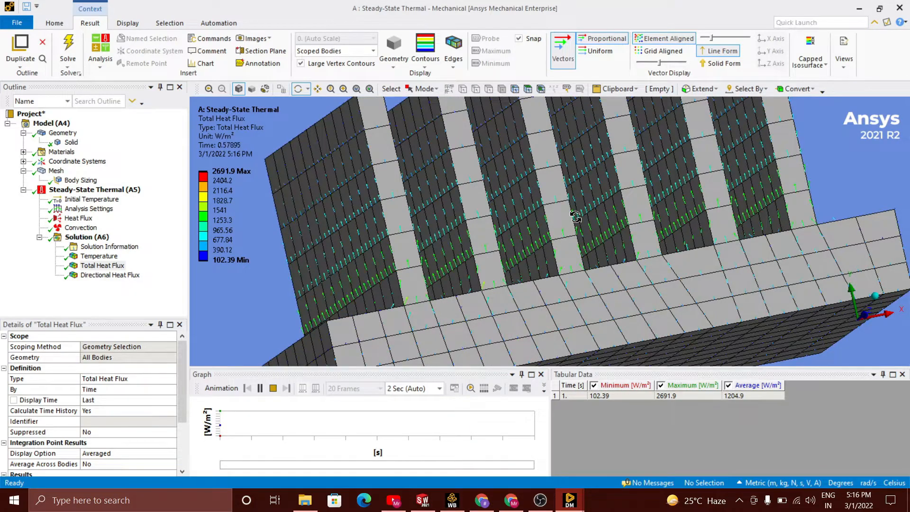
left_click(575, 217)
left_click(576, 217)
left_click_drag(576, 217, 526, 226)
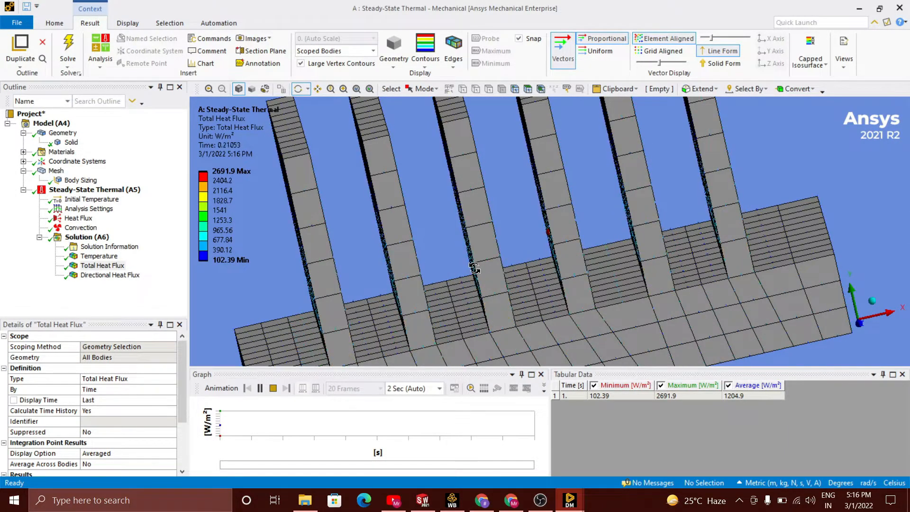
scroll(475, 268, "down", 3)
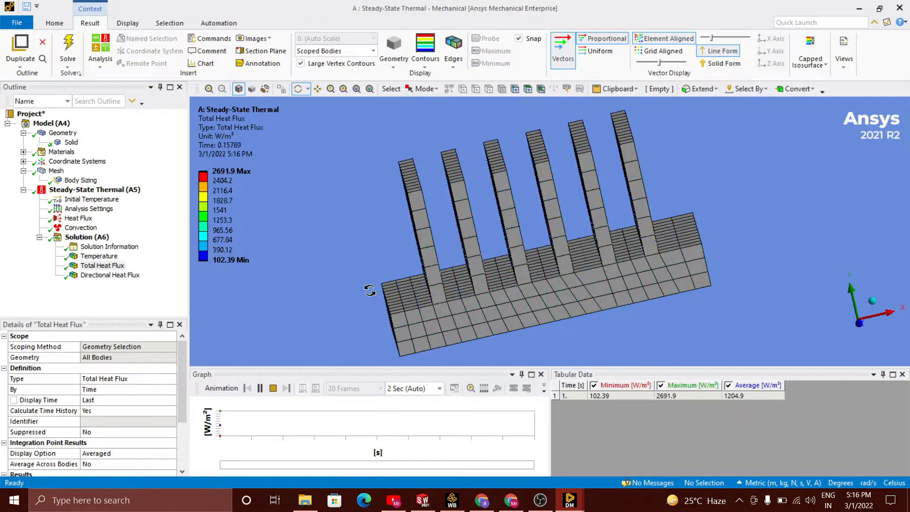
Show the directional heat flux result without wireframe edges and play its animation.
left_click(128, 277)
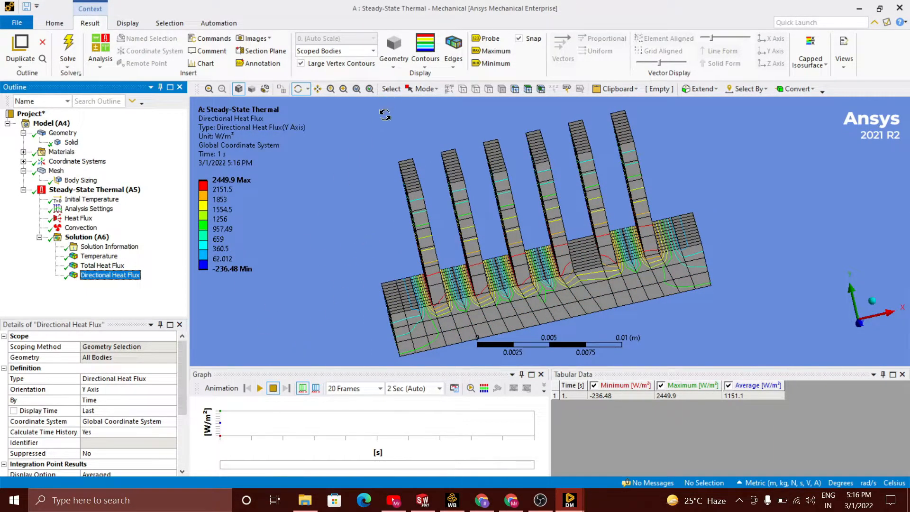
left_click(260, 389)
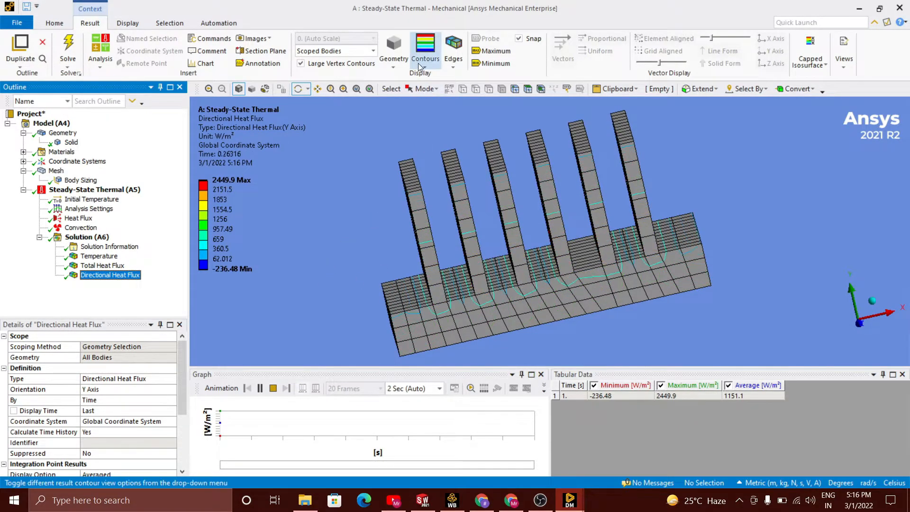
left_click(455, 69)
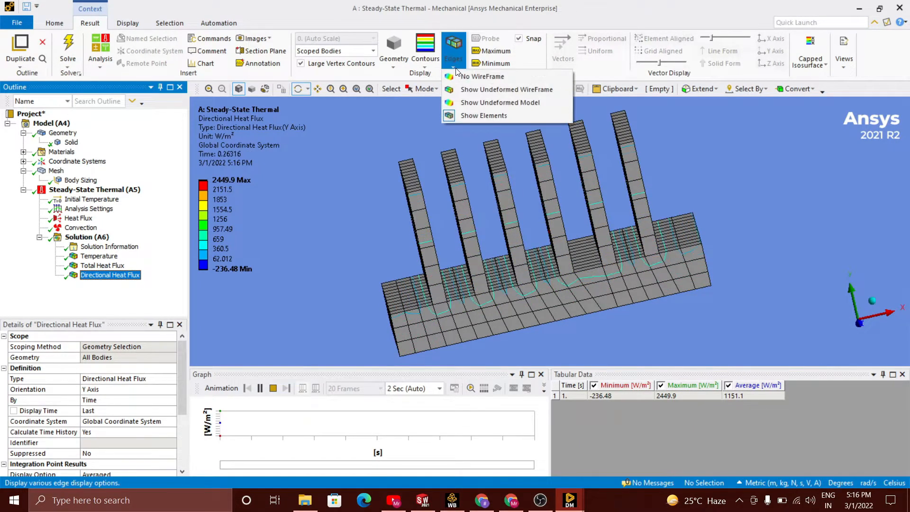
left_click(468, 77)
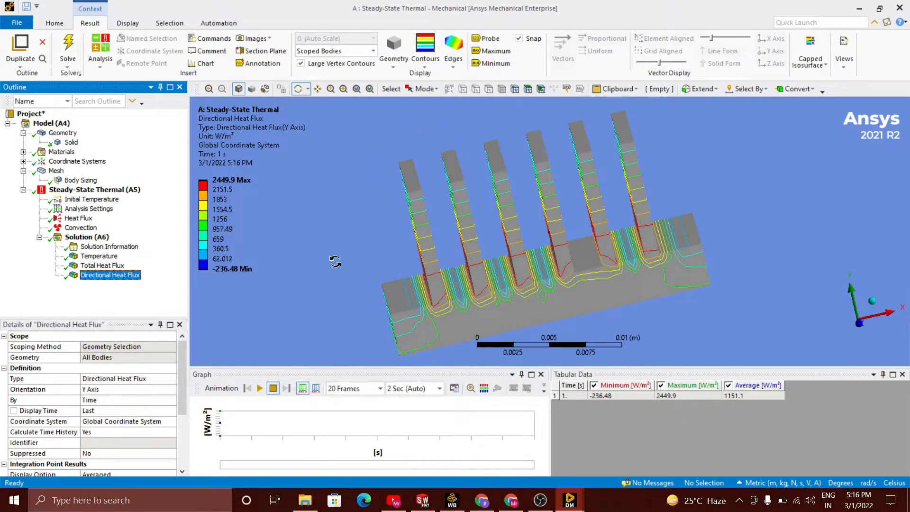
left_click(262, 388)
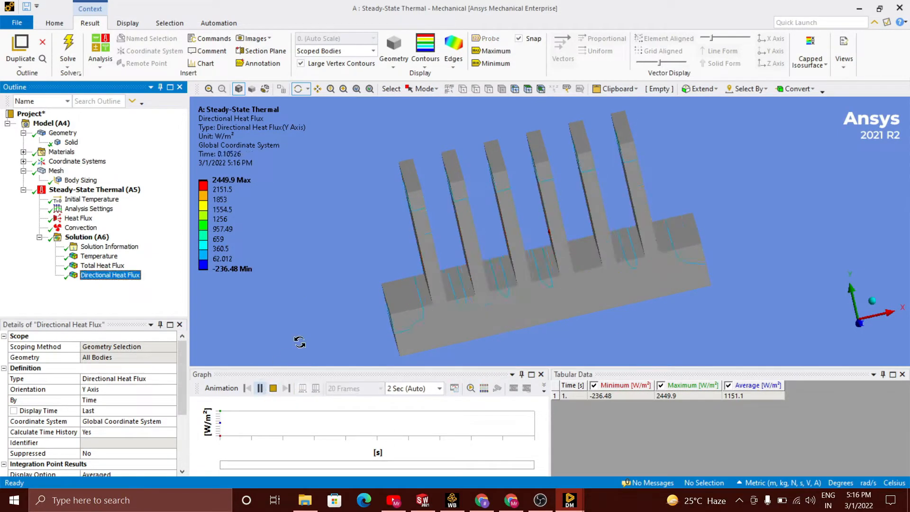
Switch the directional heat flux display to smooth contours and animate it.
left_click(428, 65)
left_click(431, 78)
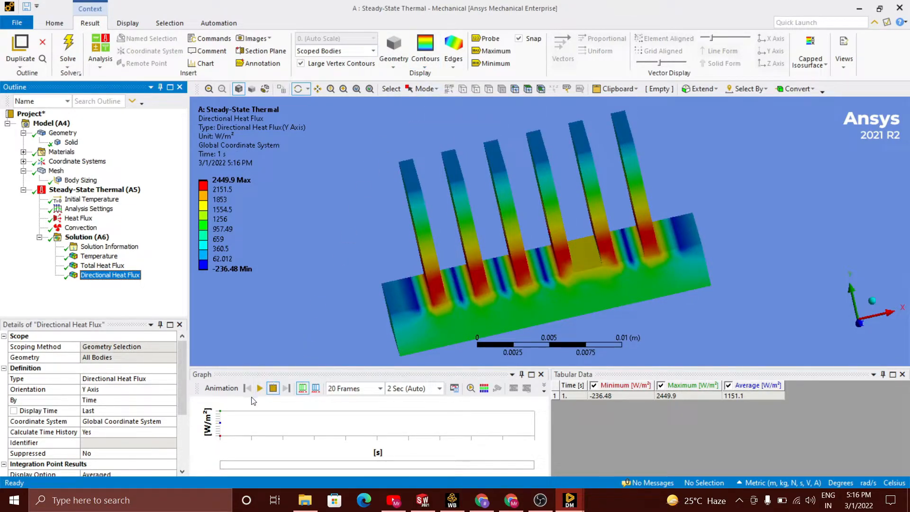
left_click(260, 388)
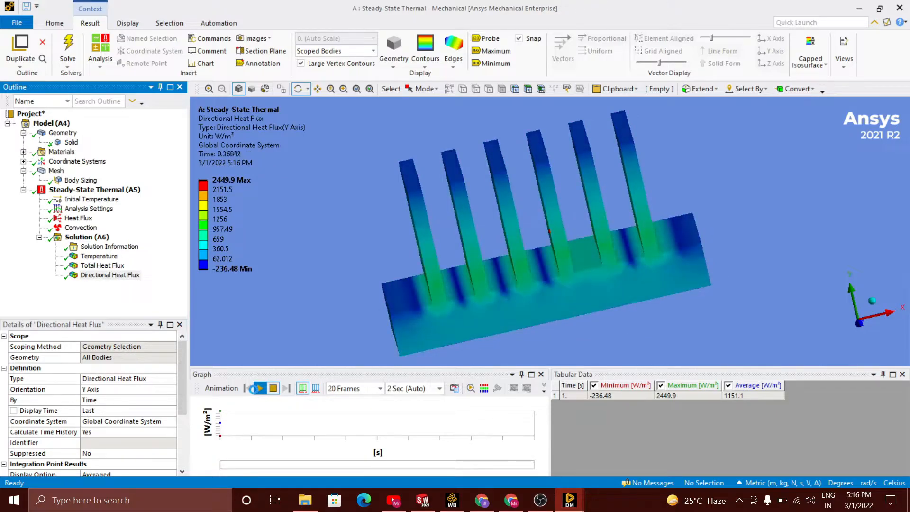
left_click_drag(572, 299, 653, 269)
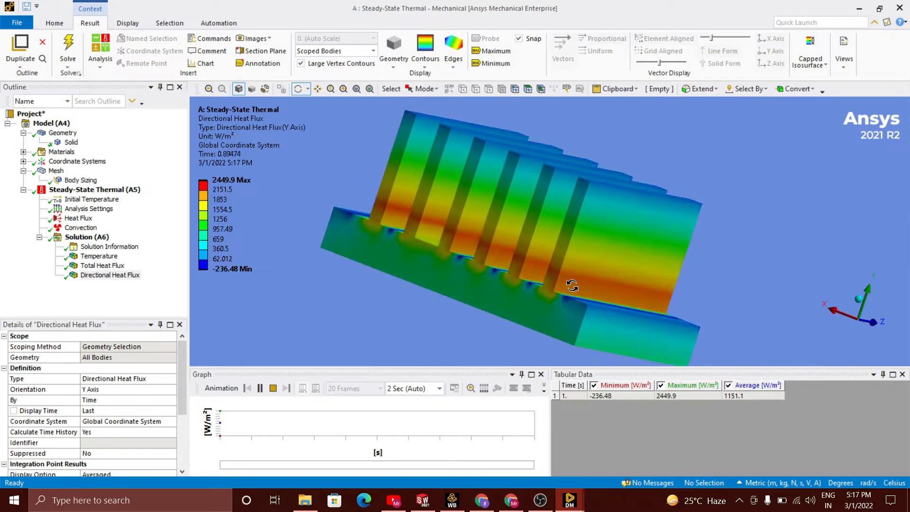
Turn on the maximum and minimum labels for the directional heat flux result and stop the animation.
left_click(493, 63)
left_click(493, 51)
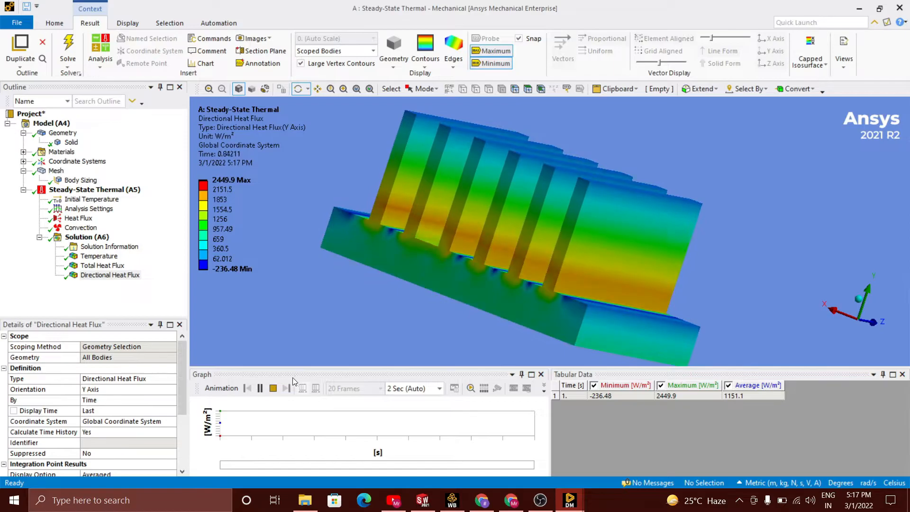
left_click(273, 388)
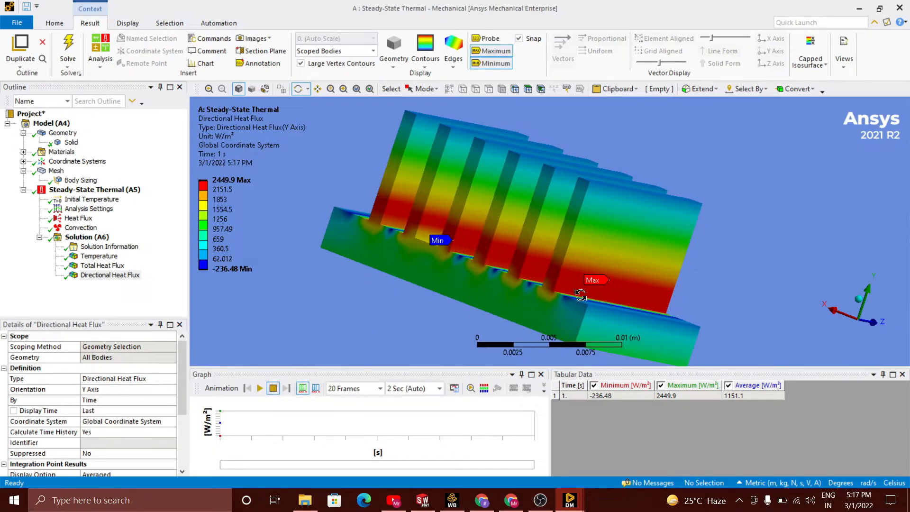
mouse_move(478, 263)
left_mouse_down()
mouse_move(470, 237)
mouse_move(486, 271)
left_mouse_up()
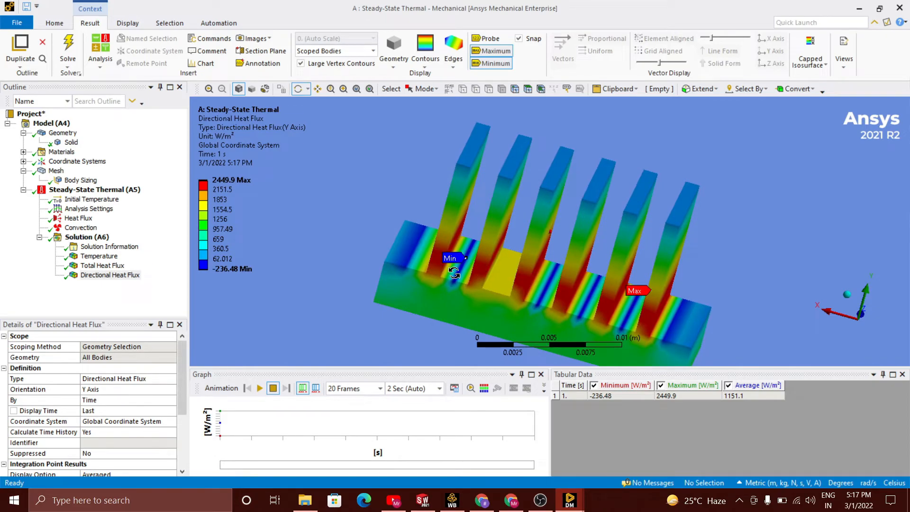
Examine where the maximum and minimum labels lie on the total heat flux and temperature results.
left_click(102, 265)
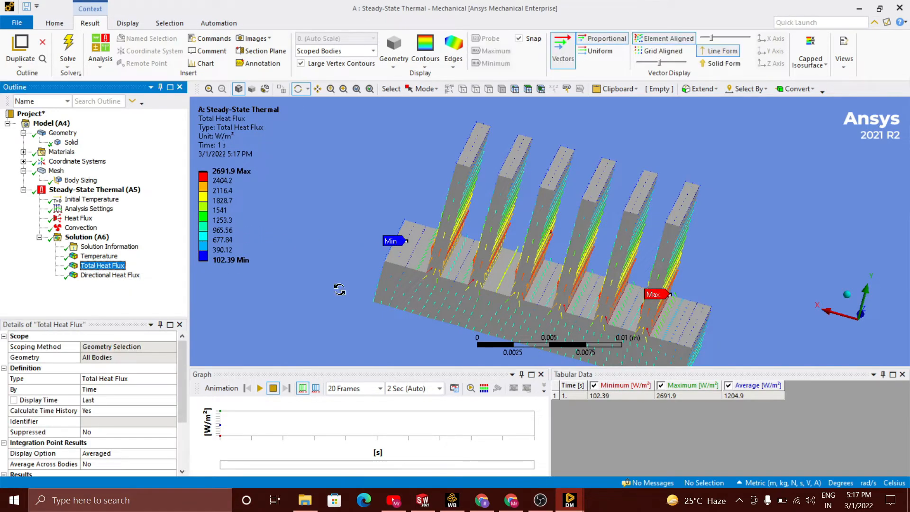
left_click_drag(669, 309, 604, 308)
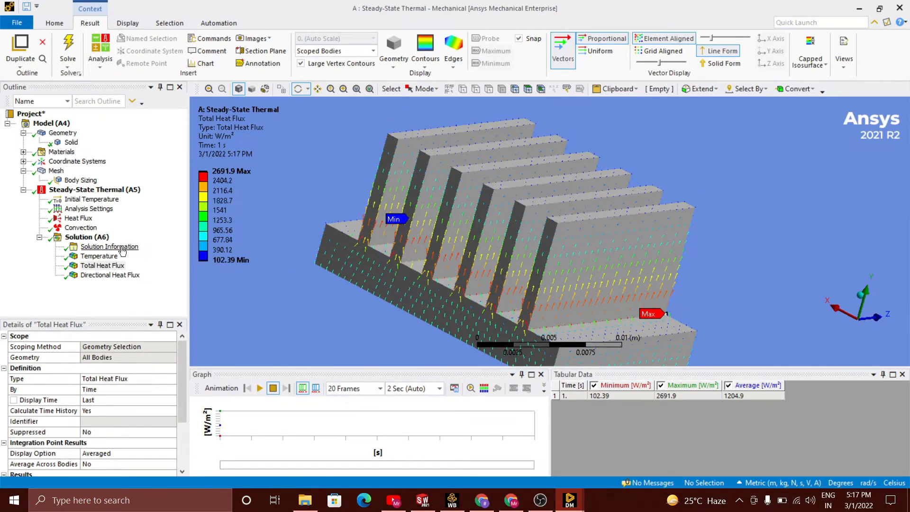
left_click(98, 256)
left_click_drag(469, 285, 487, 276)
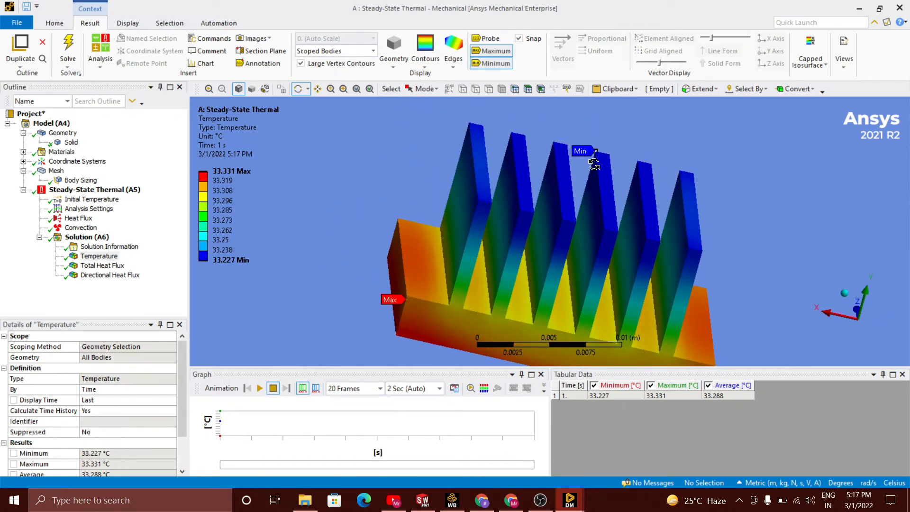